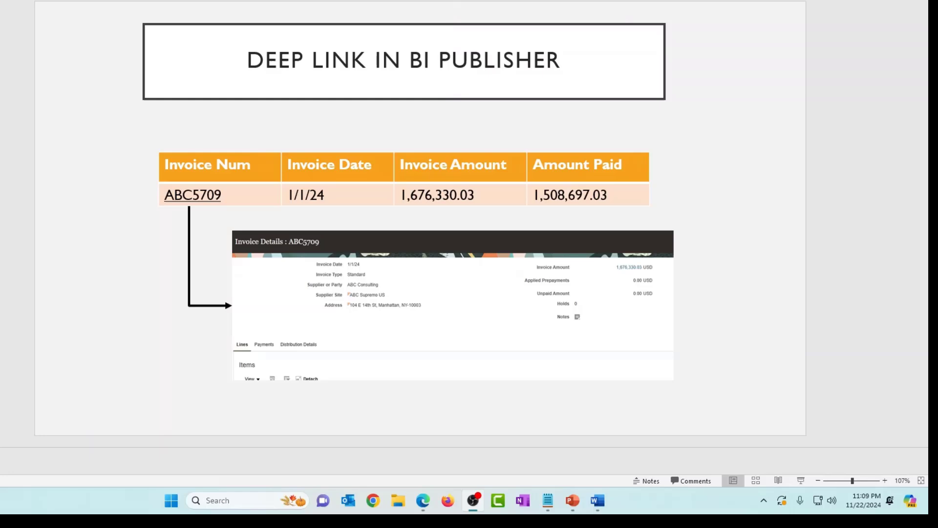
Draw an ink arrow on the slide pointing at invoice ABC5709, then clear the ink.
left_click_drag(103, 386, 154, 225)
mouse_move(100, 265)
left_mouse_down()
mouse_move(182, 271)
mouse_move(184, 286)
left_mouse_up()
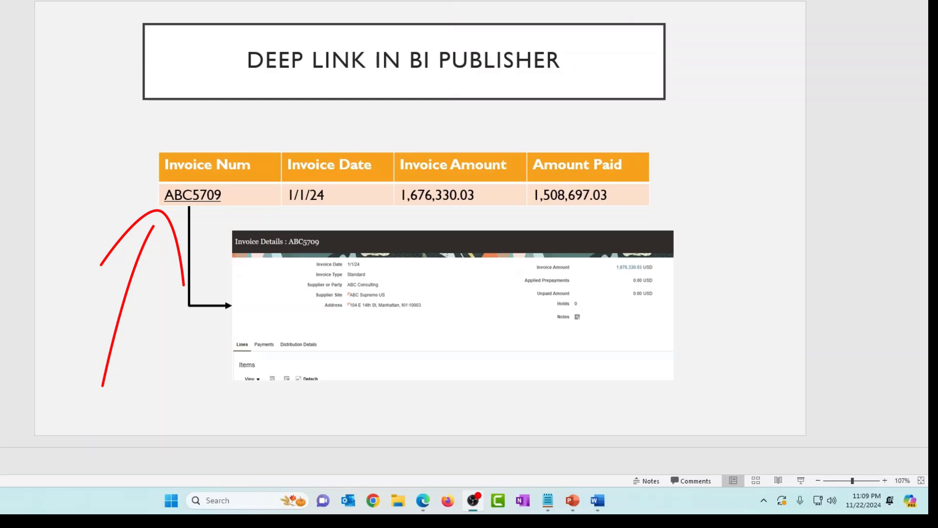
key("Escape")
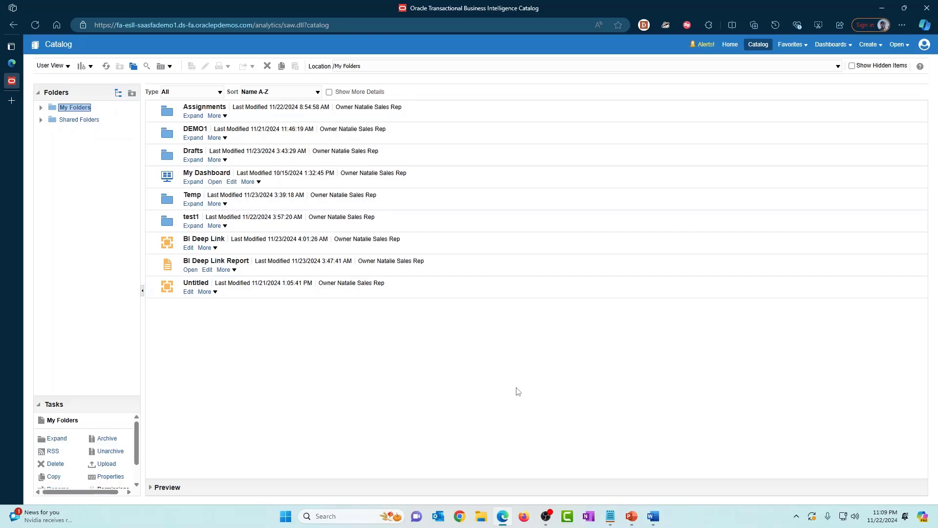
Open the BI Deep Link Report and try a web search on invoice number ABC5709.
left_click(191, 270)
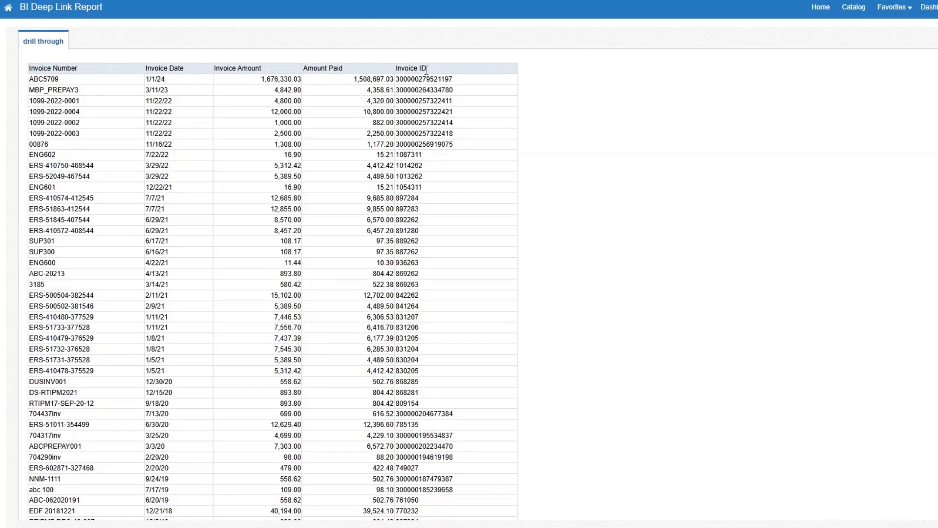
double_click(44, 79)
left_click(45, 98)
double_click(47, 79)
left_click(67, 77)
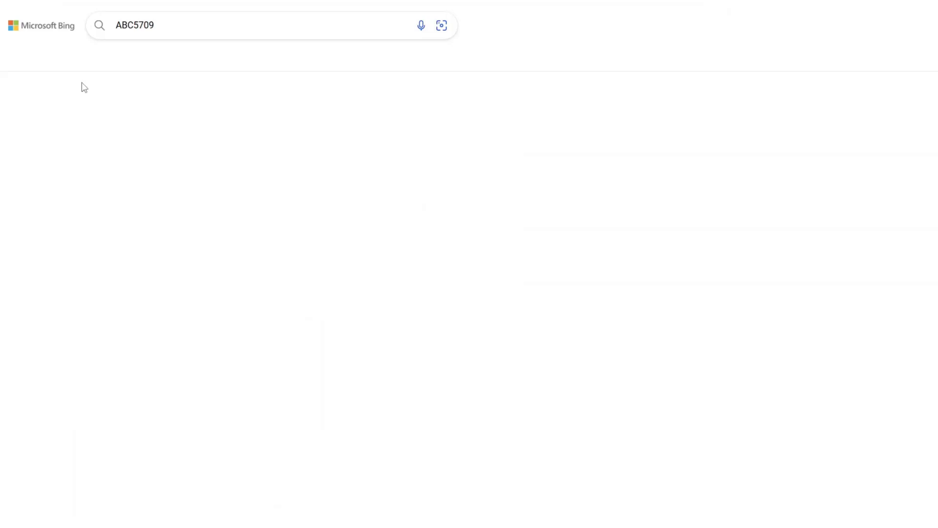
key("ctrl+w")
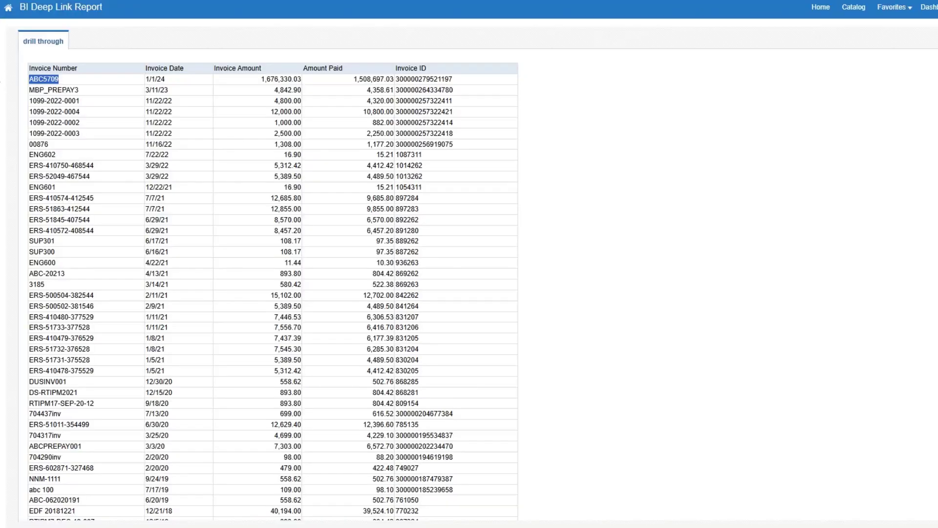
left_click(50, 79)
Compare the Notepad URL's InvoiceId with the report's first invoice ID, then select the whole URL.
key("alt+Tab")
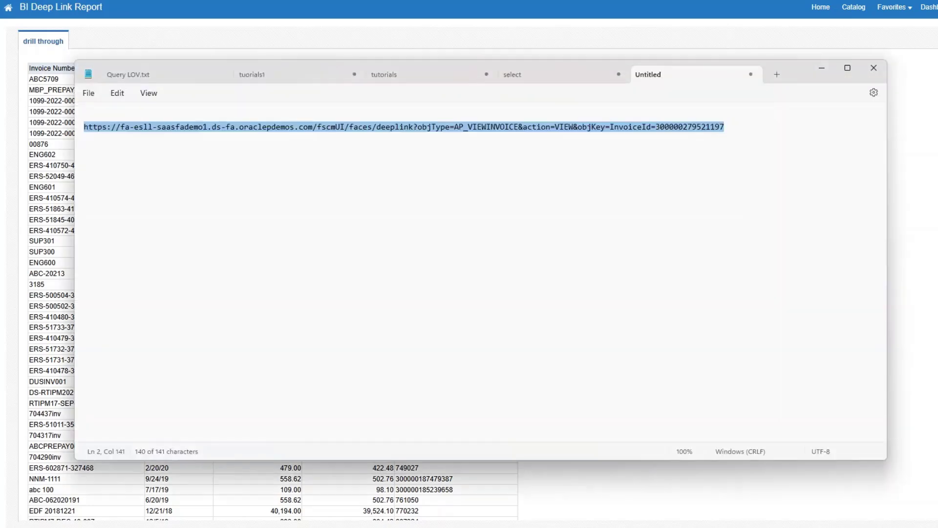
left_click(456, 177)
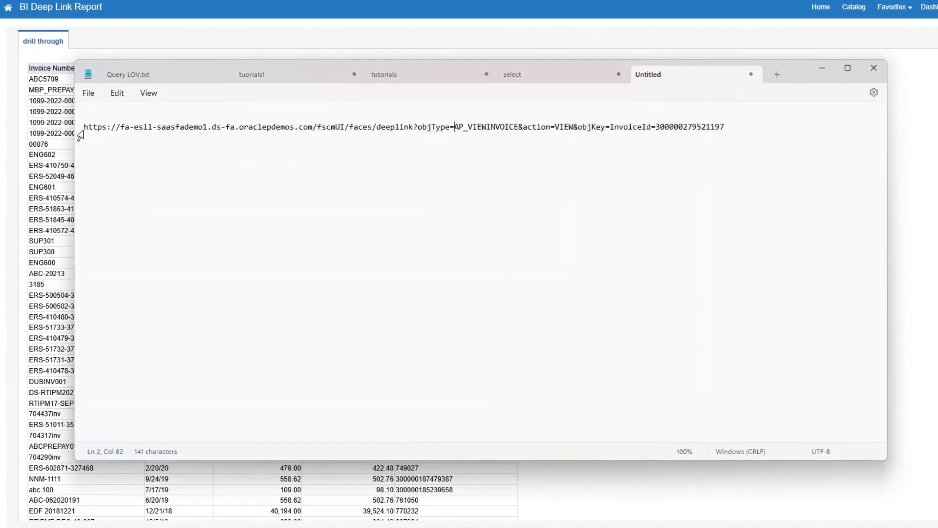
left_click_drag(83, 128, 776, 104)
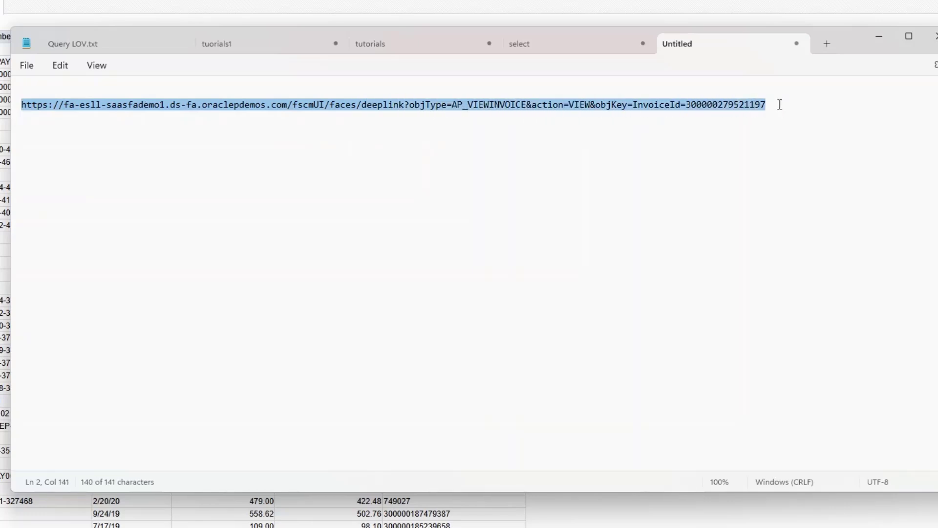
left_click(742, 169)
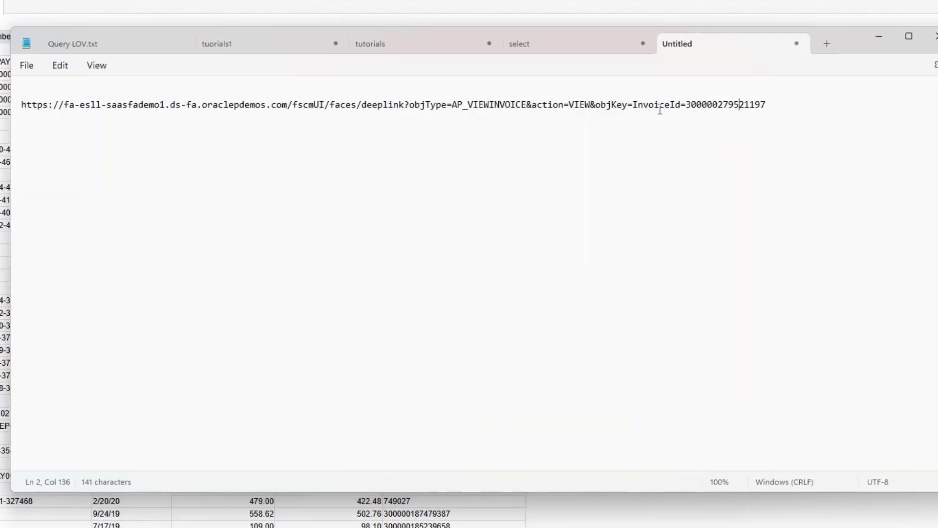
key("alt+Tab")
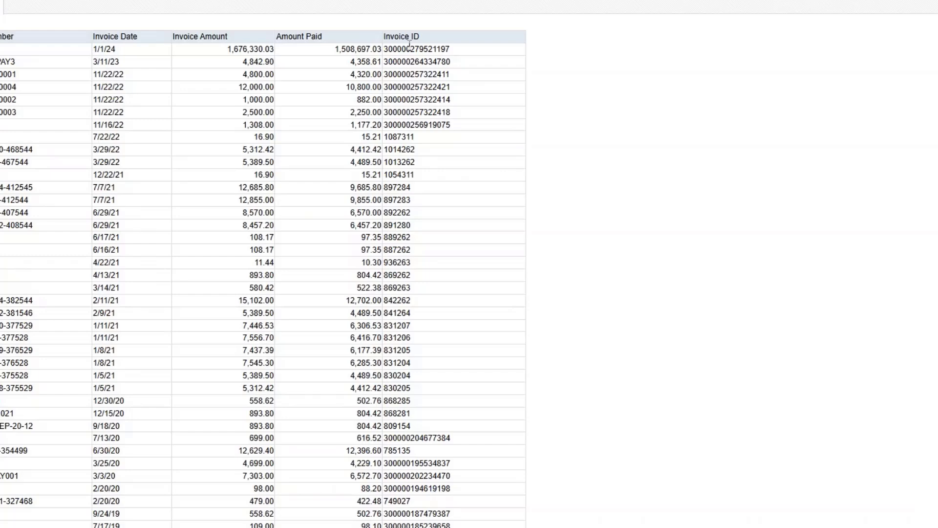
key("alt+Tab")
left_click_drag(778, 104, 22, 104)
key("ctrl+c")
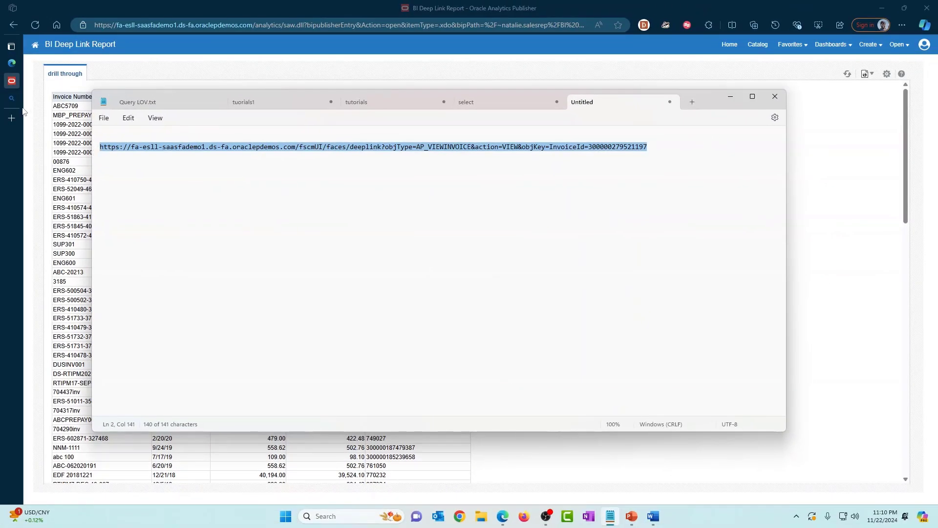
Paste the deep-link URL into Edge to open invoice ABC5709's Fusion details, then return to the report.
left_click(12, 97)
left_click(161, 26)
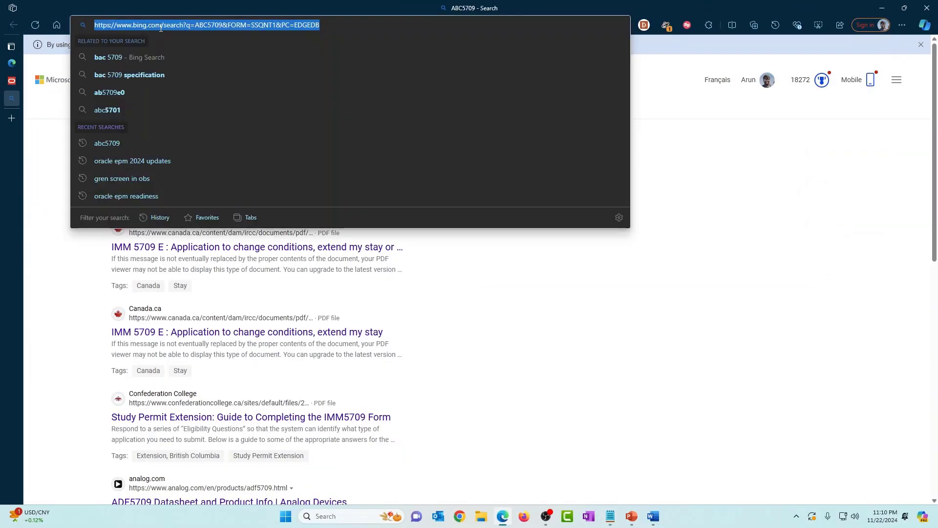
key("ctrl+v")
key("Return")
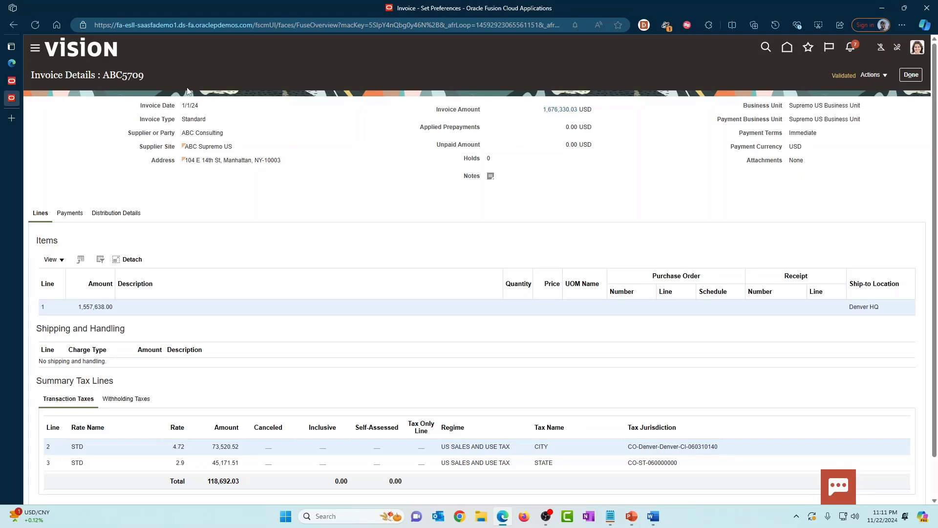
double_click(116, 79)
left_click(11, 80)
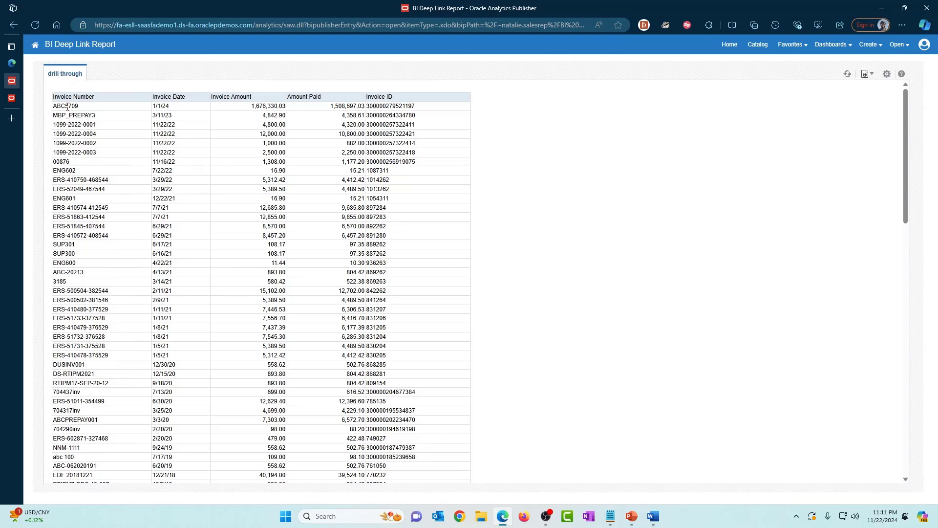
left_click(610, 516)
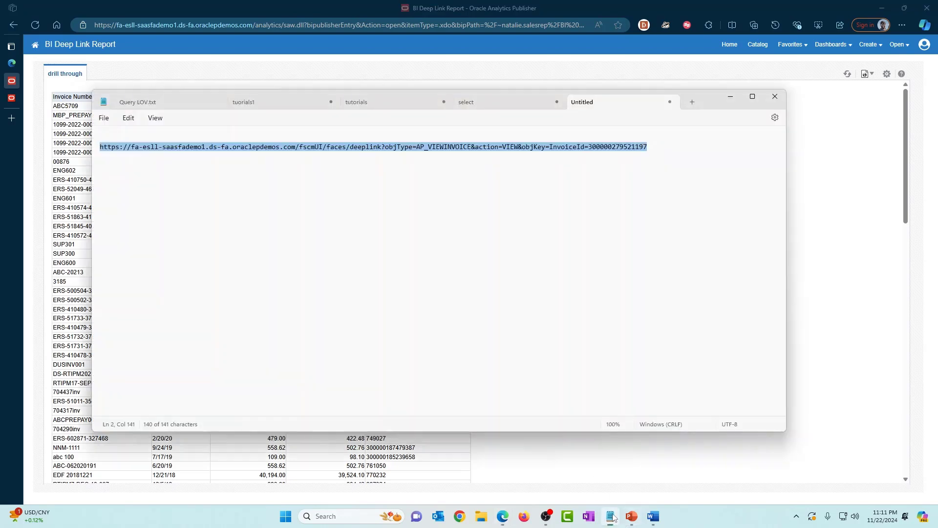
left_click(525, 197)
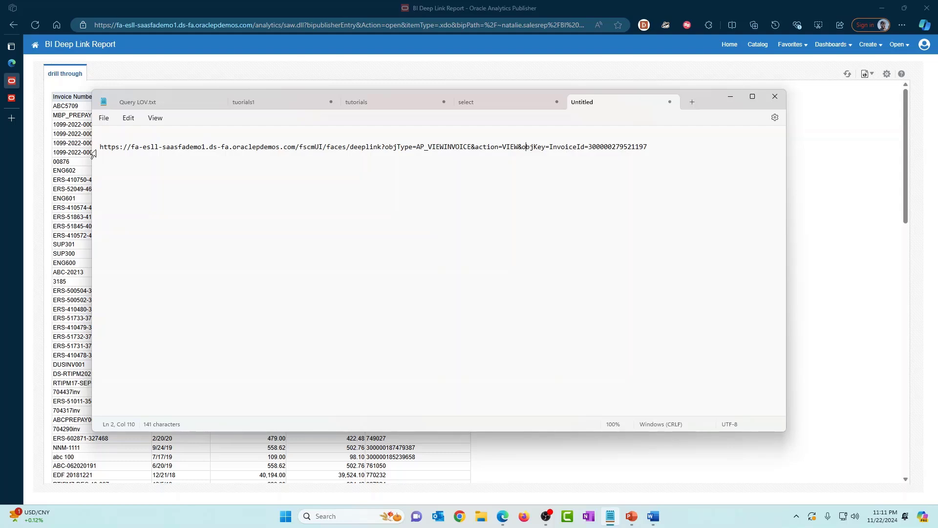
left_click(589, 147)
left_click_drag(653, 147, 589, 147)
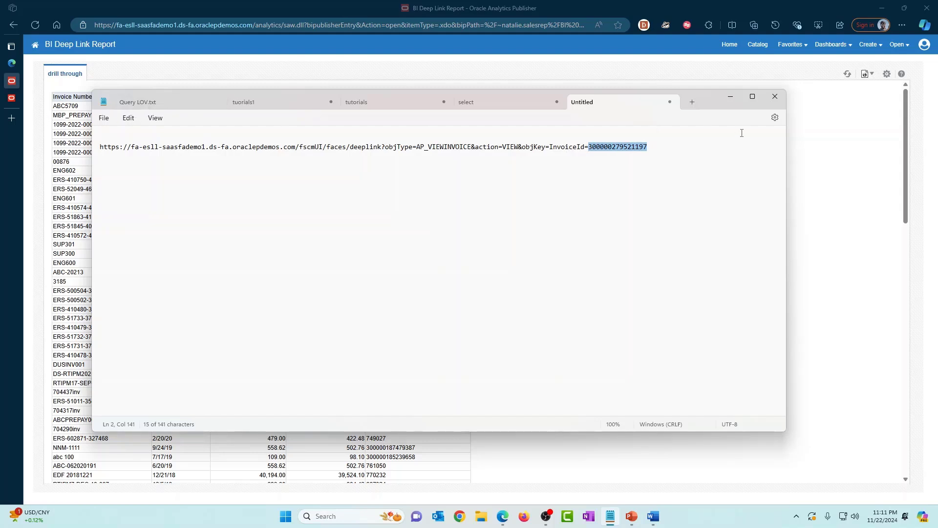
left_click_drag(714, 102, 814, 149)
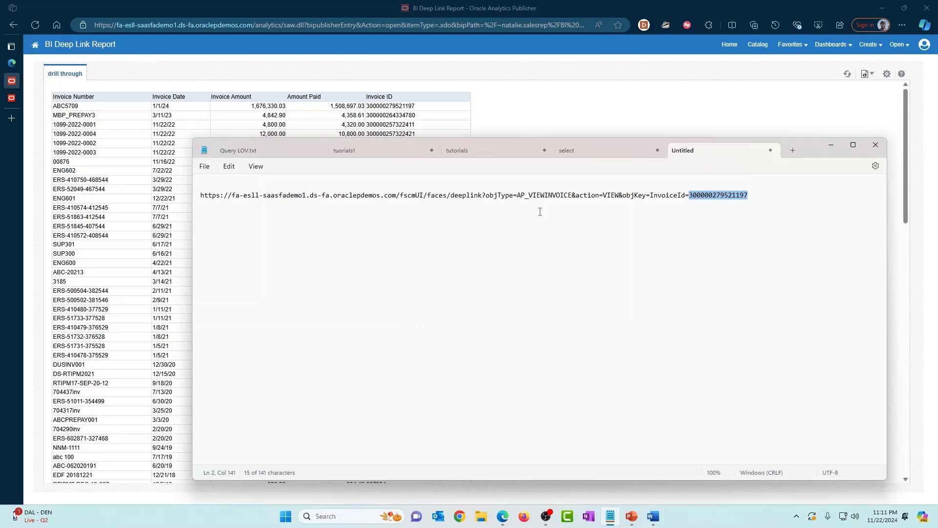
key("alt+Tab")
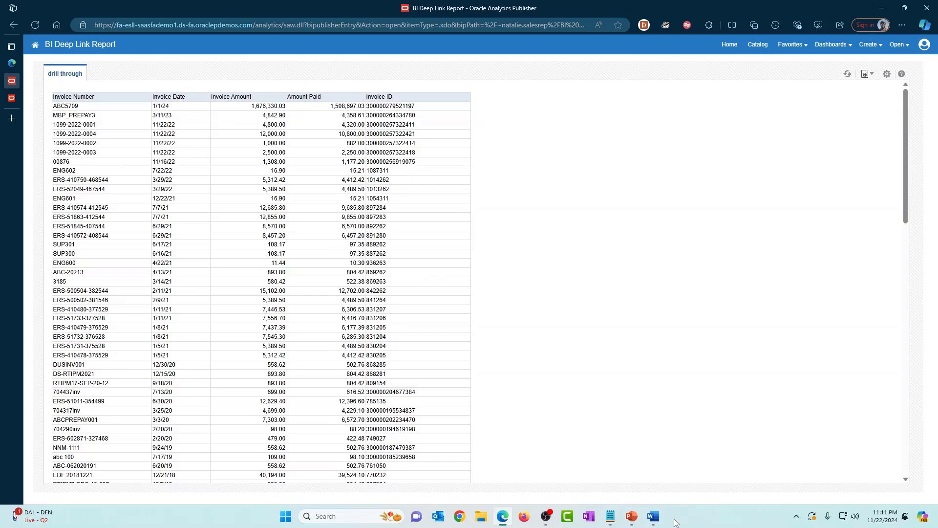
With the drill through template open in Word, select the full deep-link URL in Notepad.
left_click(654, 516)
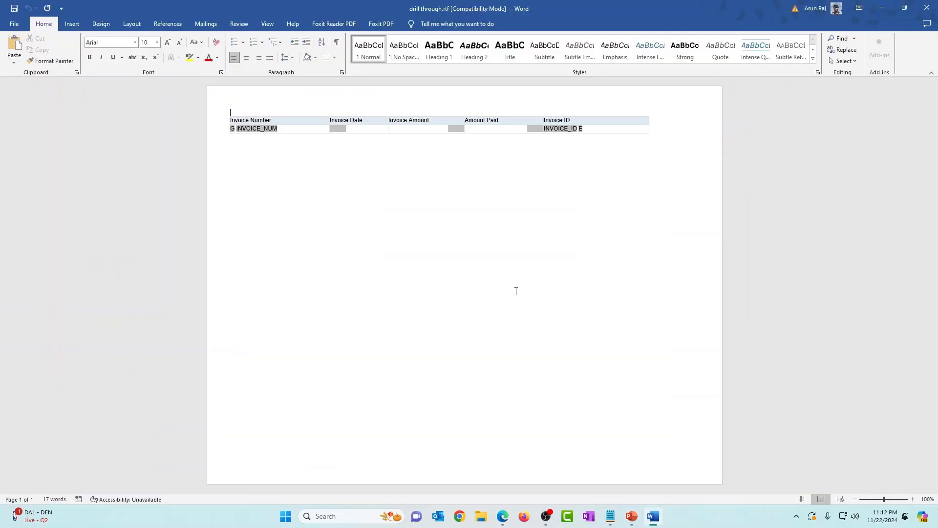
scroll(516, 291, "up", 6, "ctrl")
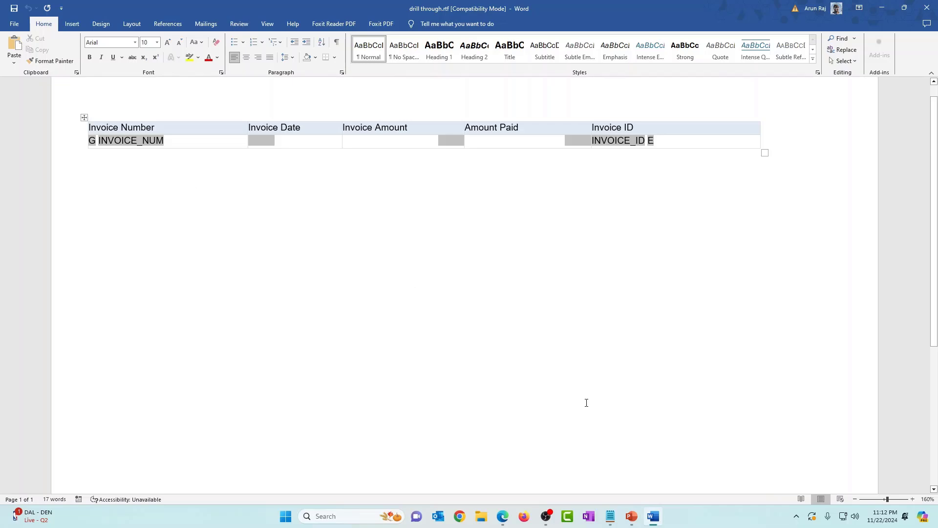
key("alt+Tab")
left_click(773, 203)
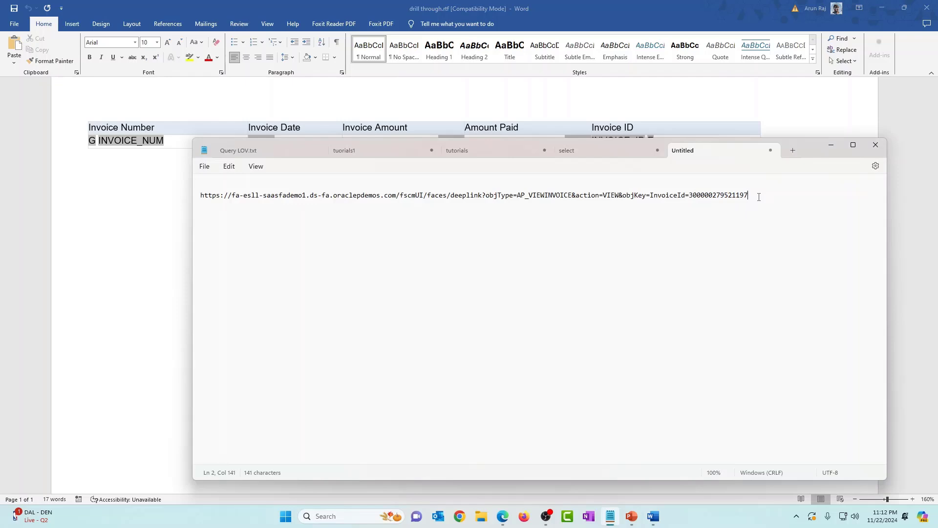
left_click_drag(759, 197, 203, 202)
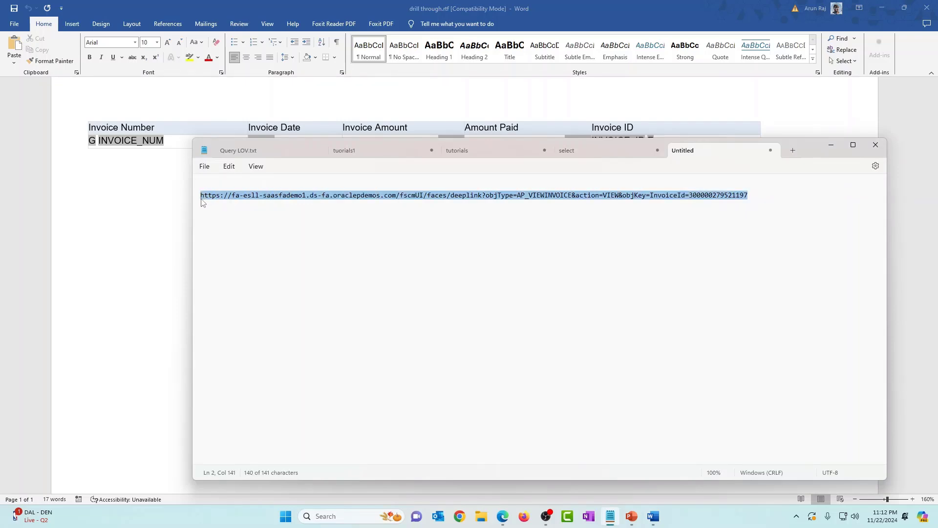
Hyperlink the INVOICE_NUM field to the pasted deep-link URL via Insert > Link.
left_click(124, 150)
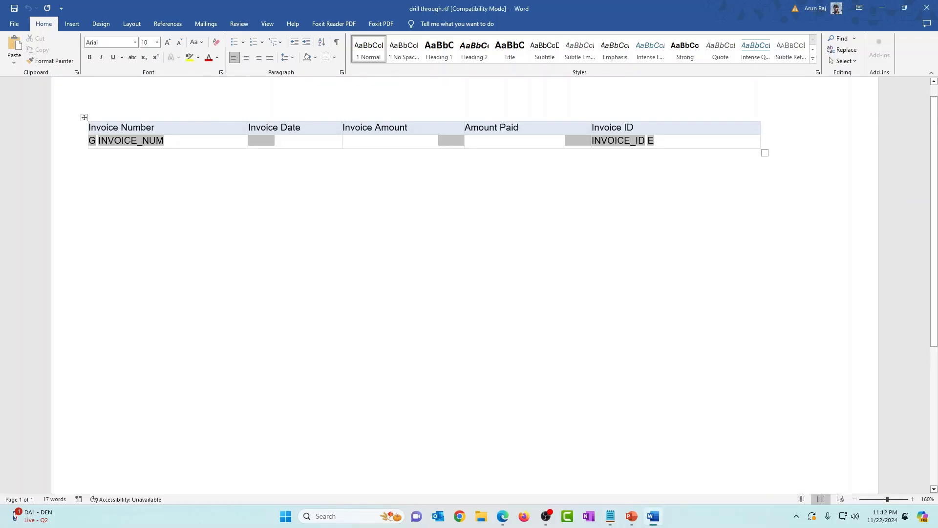
left_click(131, 140)
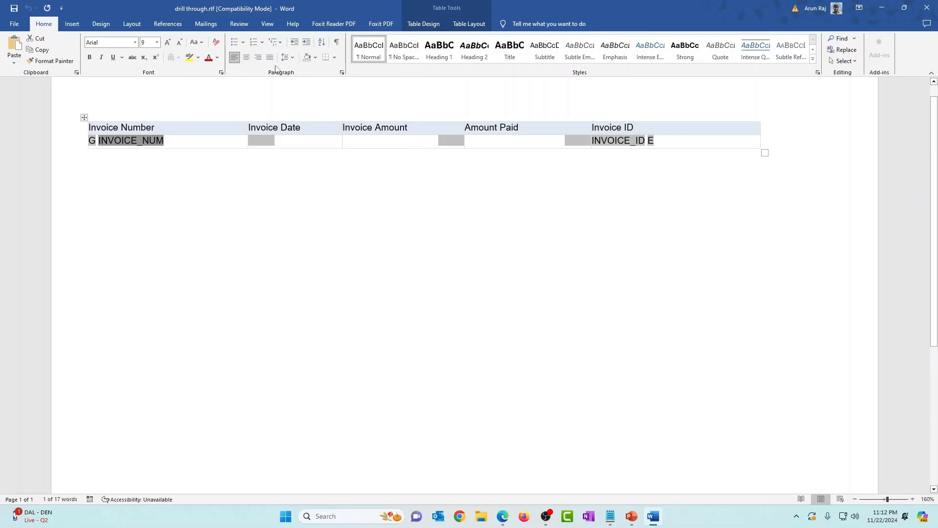
left_click(71, 23)
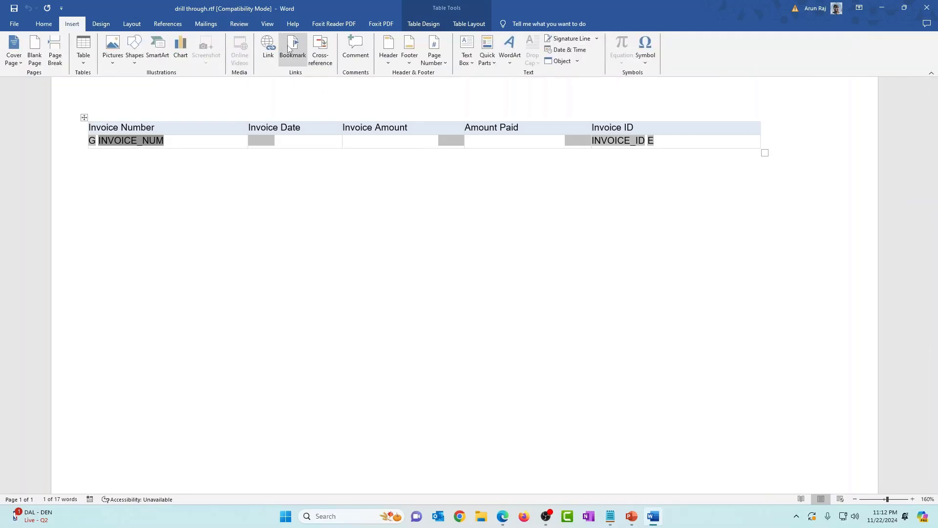
left_click(268, 49)
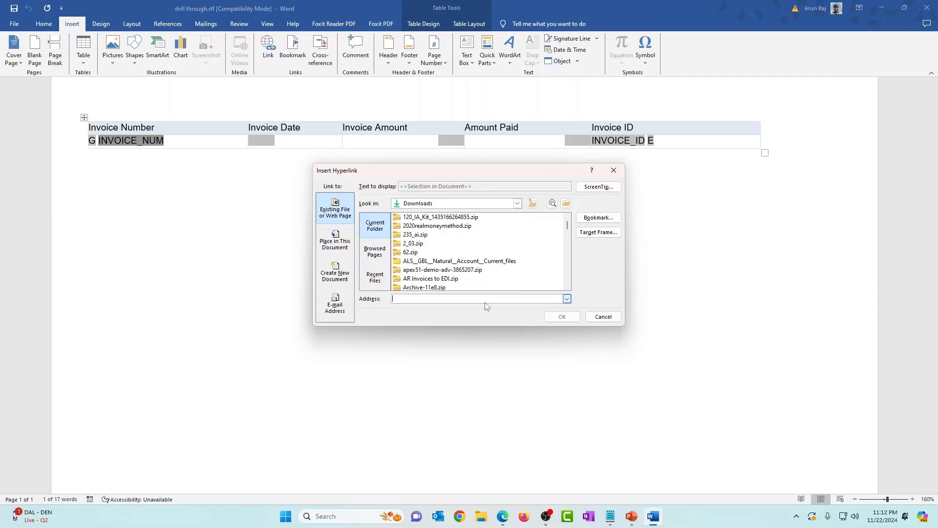
key("ctrl+v")
key("Return")
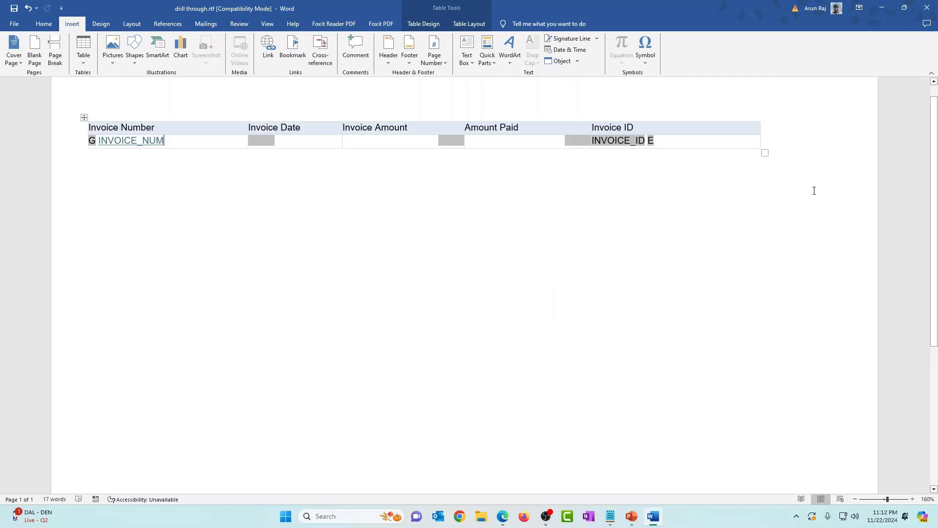
Edit the report in the browser and open the drill through layout's properties.
left_click(878, 9)
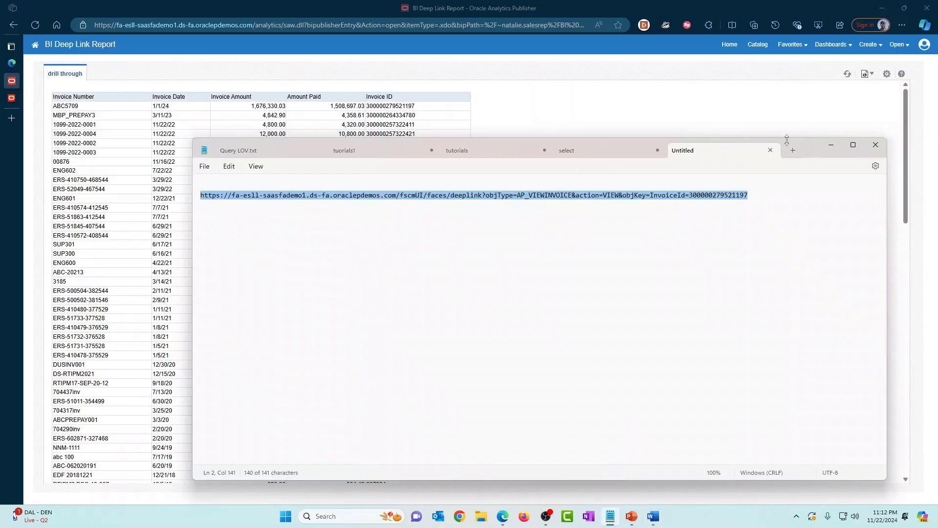
left_click(662, 98)
left_click(886, 73)
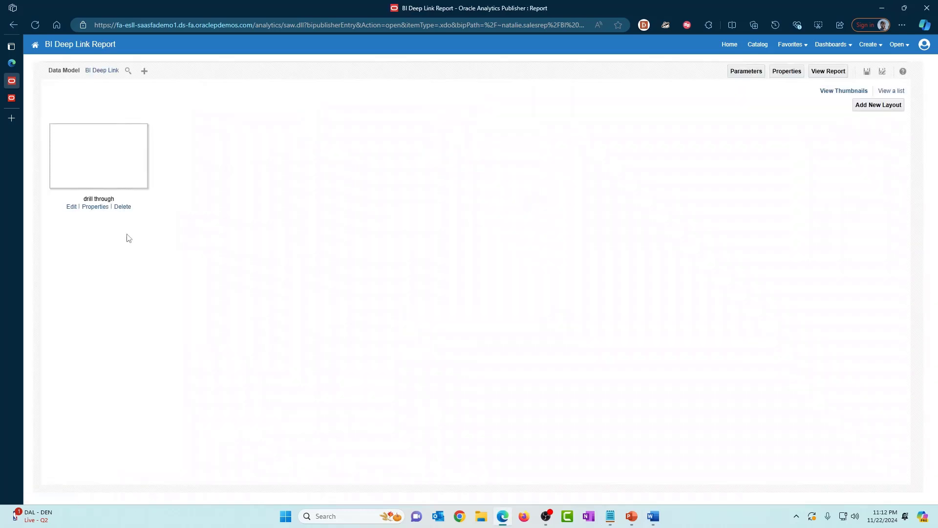
left_click(96, 206)
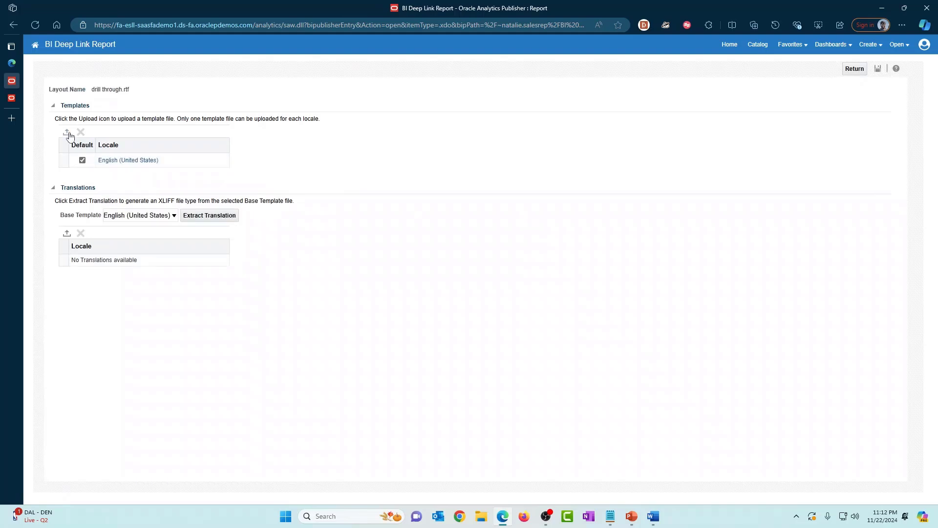
Upload drill through.rtf for locale English (United States), overwriting the existing template.
left_click(67, 133)
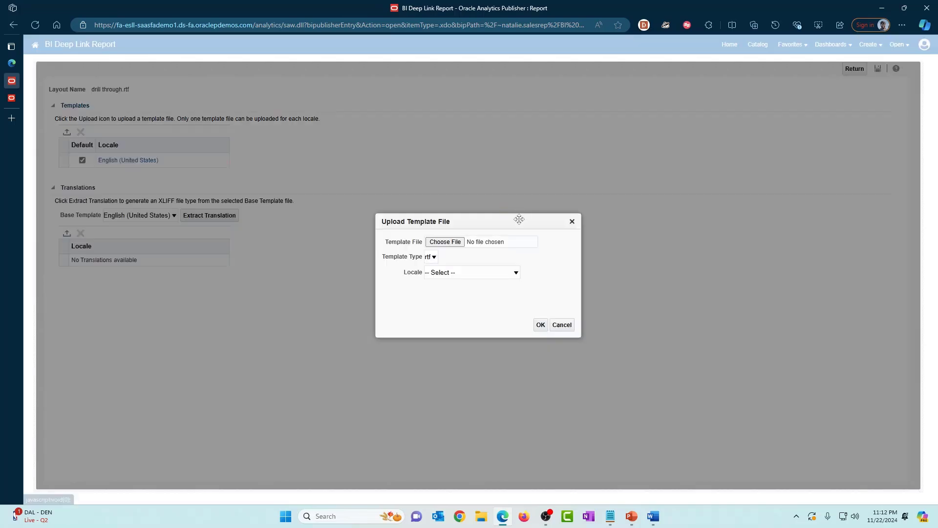
left_click(445, 242)
left_click(109, 92)
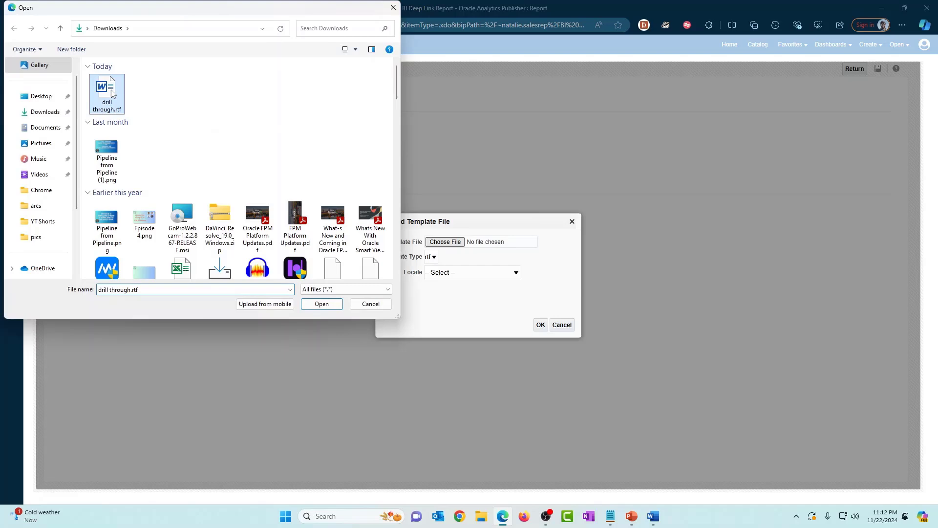
left_click(322, 303)
left_click(447, 273)
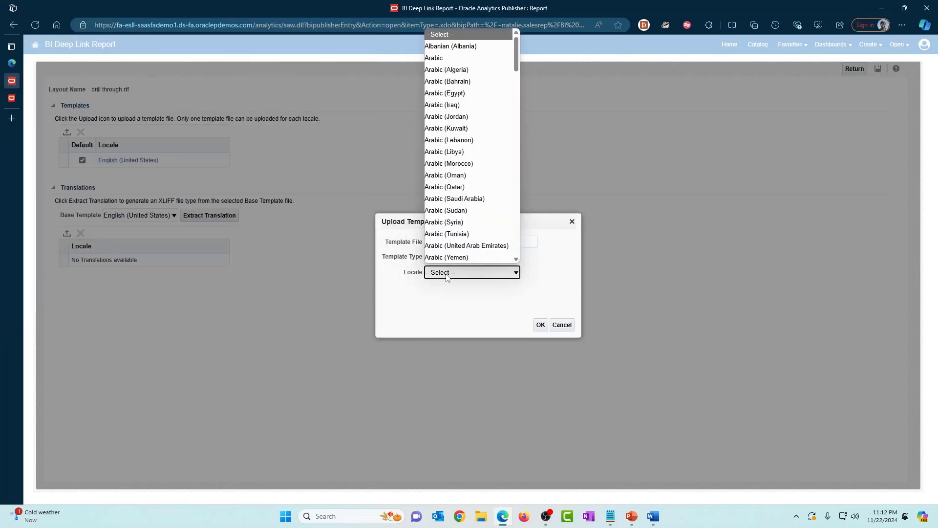
key("e")
scroll(459, 207, "down", 3)
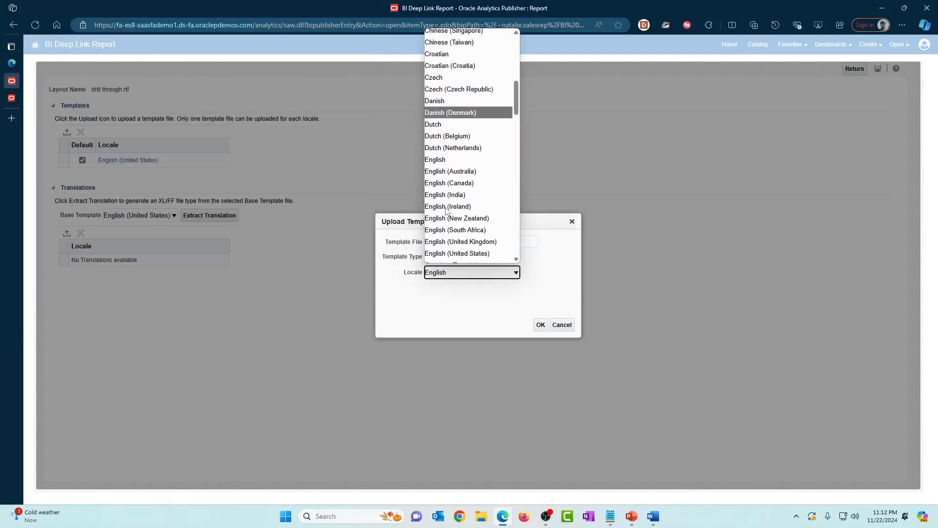
left_click(460, 205)
left_click(540, 325)
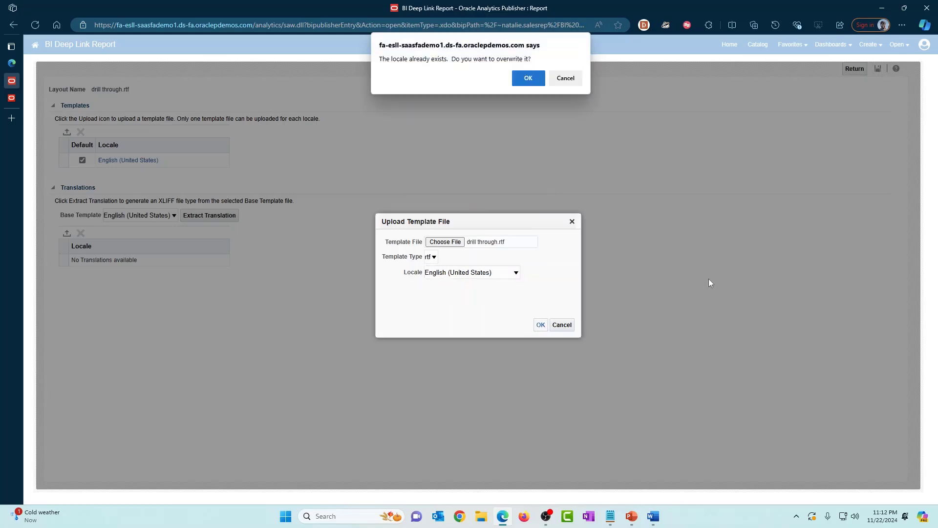
left_click(528, 78)
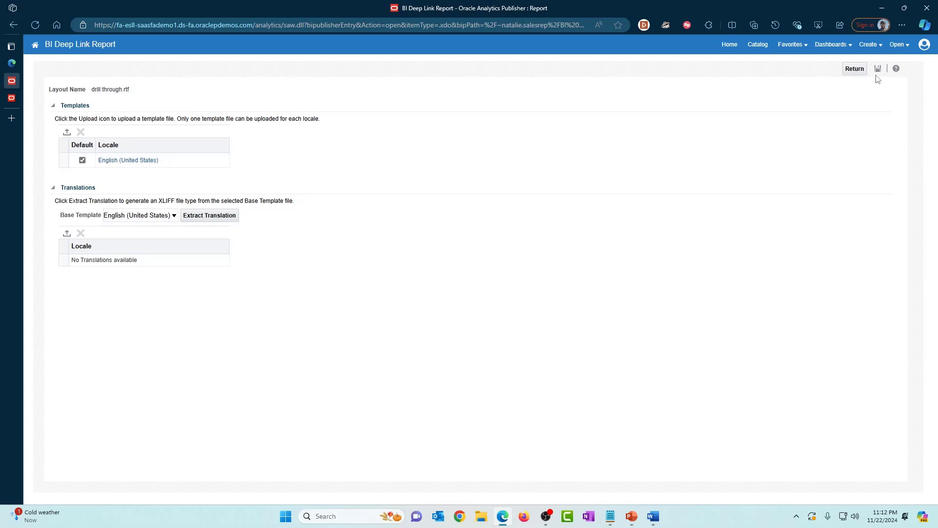
Save the layout, return to the report, and highlight the InvoiceId digits in Notepad's URL.
left_click(877, 69)
left_click(855, 69)
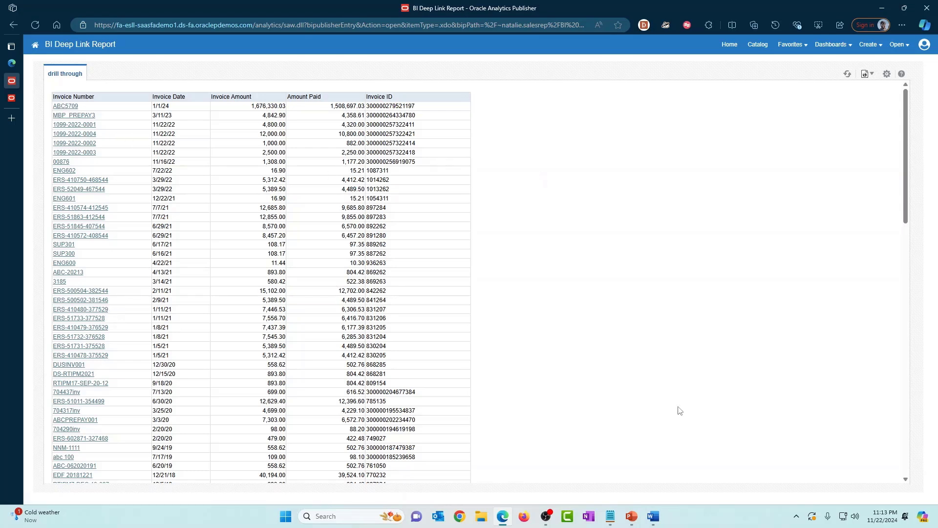
left_click(609, 517)
left_click(724, 198)
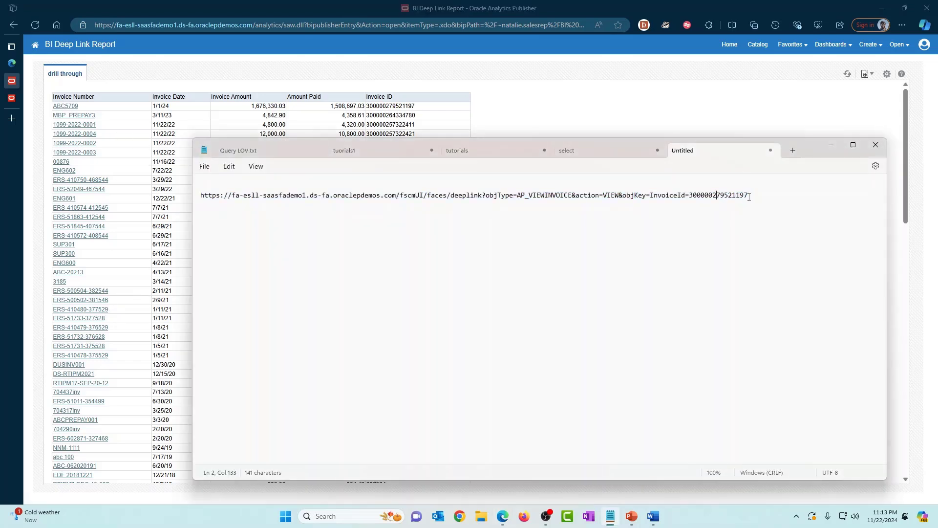
left_click_drag(748, 196, 692, 198)
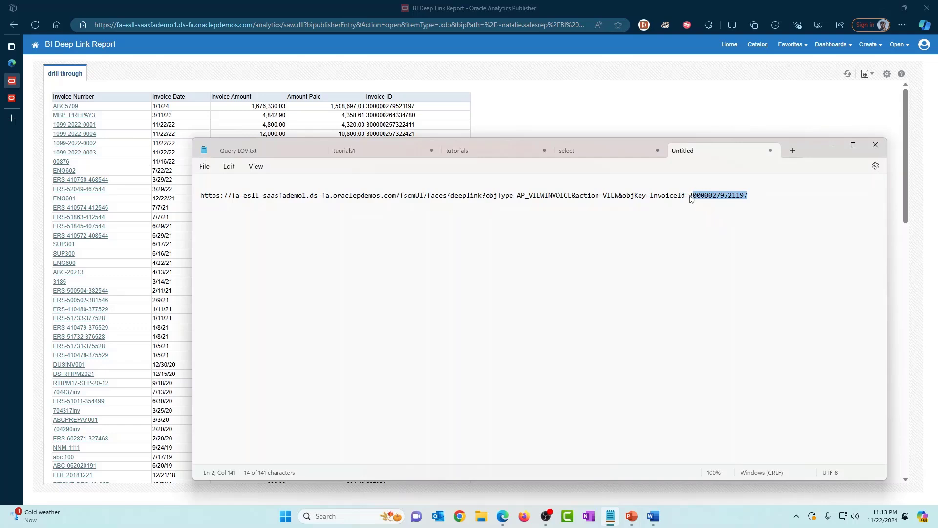
left_click(549, 103)
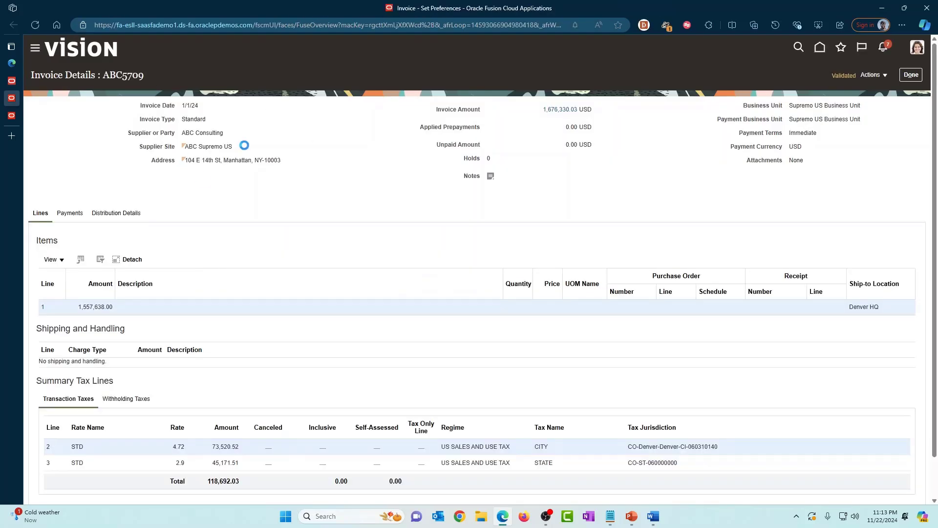
Back on the report tab, check the link result against the URL's fixed InvoiceId digits in Notepad.
left_click(11, 81)
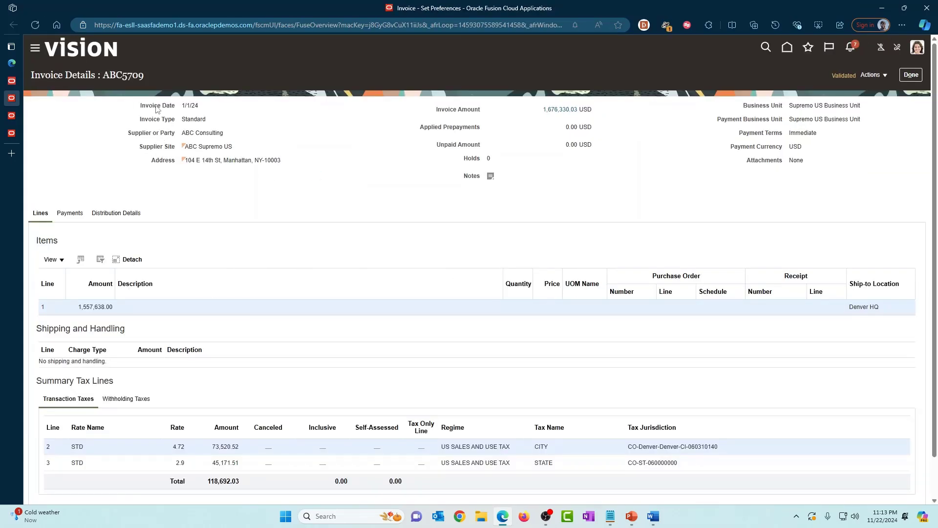
left_click(607, 519)
left_click_drag(749, 196, 690, 197)
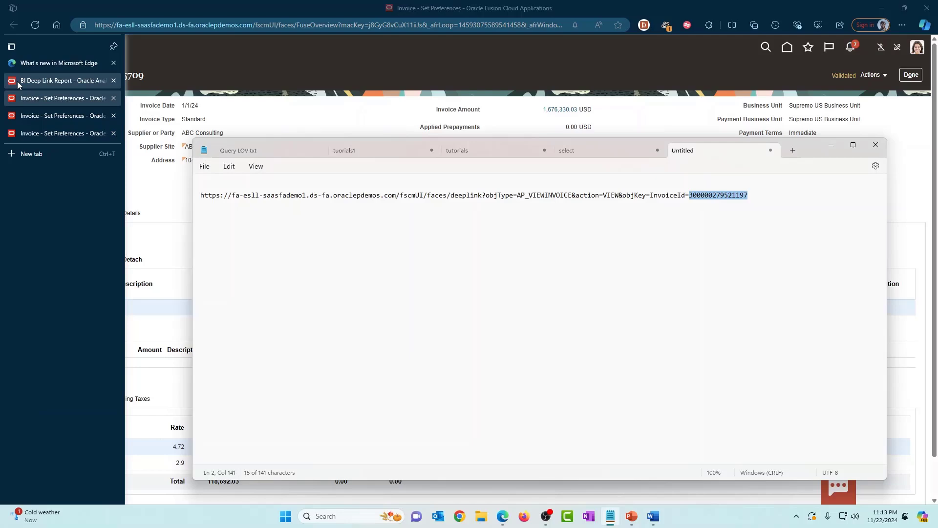
Minimize the browser and bring up the drill through template and the deep-link URL note.
left_click(880, 10)
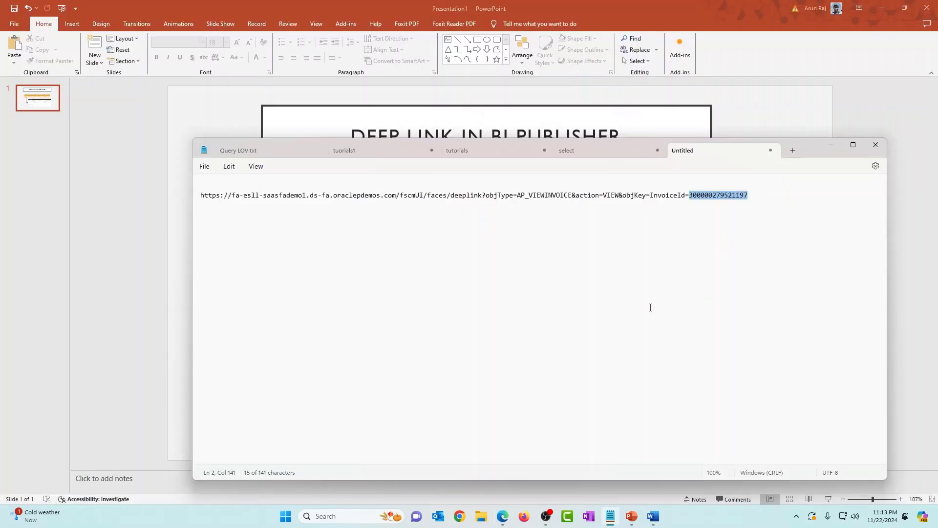
left_click(654, 516)
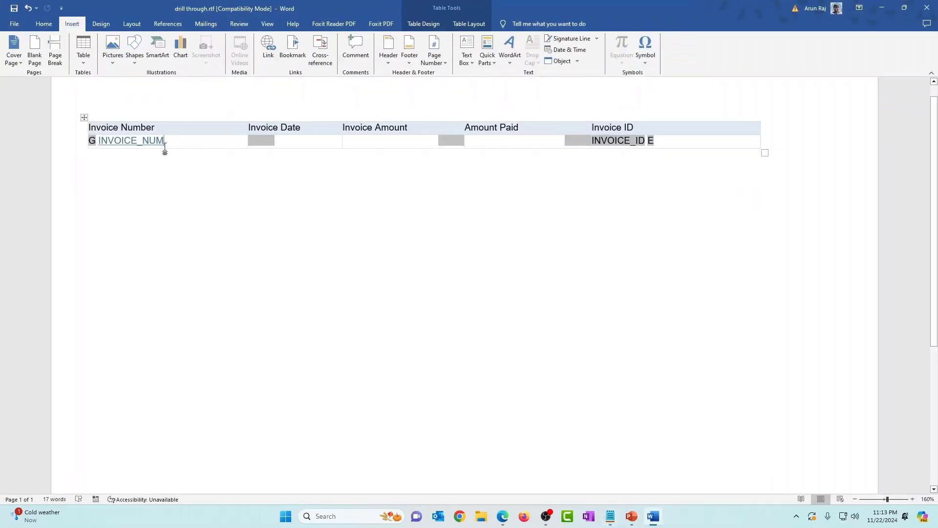
mouse_move(153, 144)
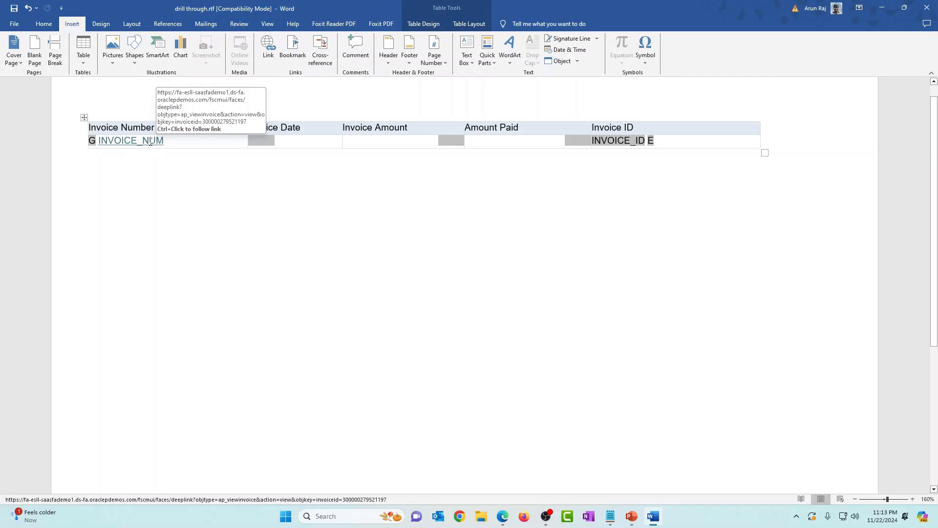
left_click(610, 516)
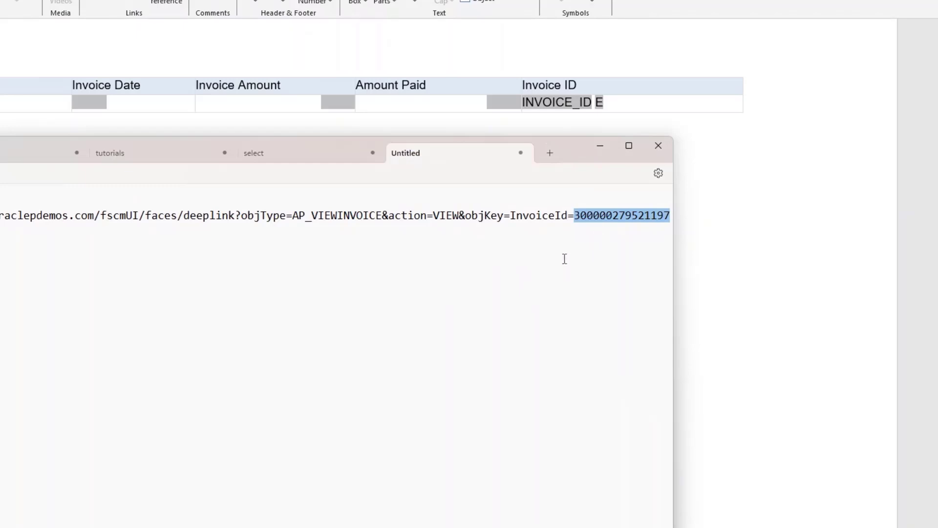
Replace the URL's fixed InvoiceId with {INVOICE_ID}, then select the whole URL line.
left_click(562, 261)
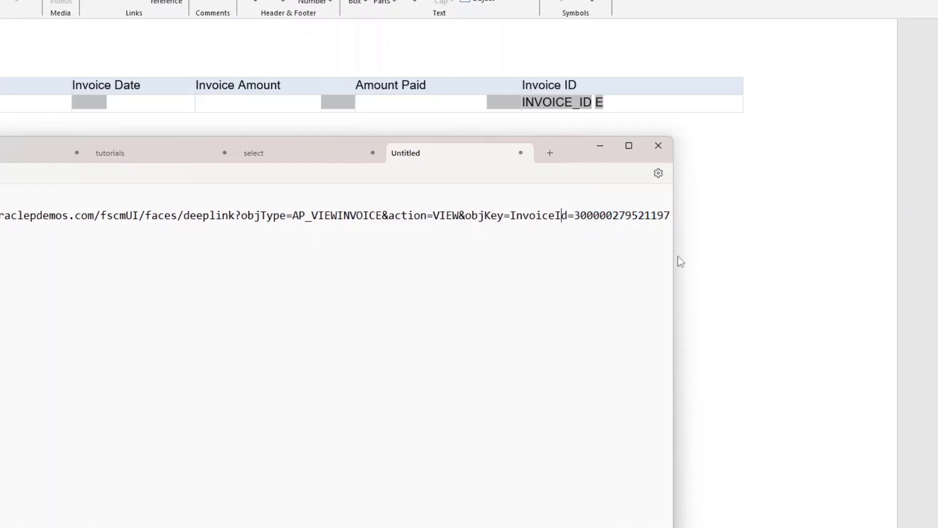
left_click_drag(671, 256, 791, 258)
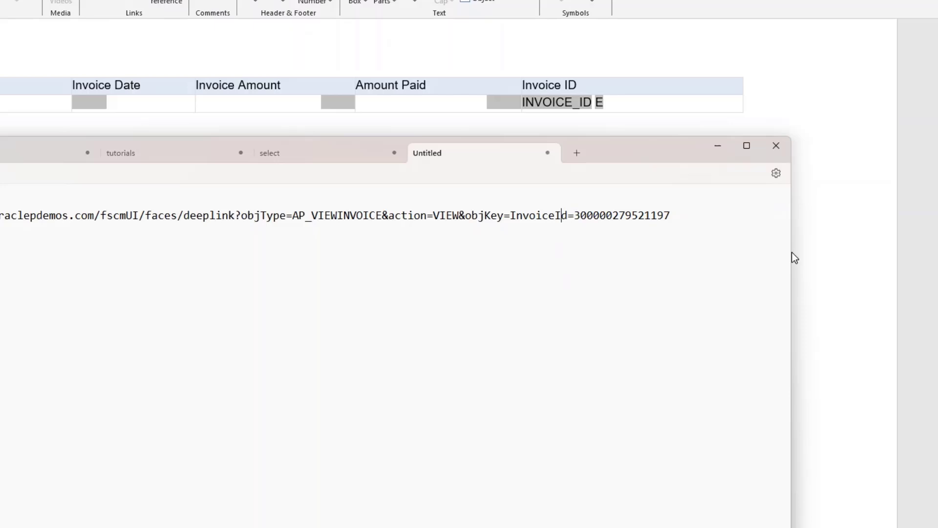
left_click_drag(576, 217, 665, 225)
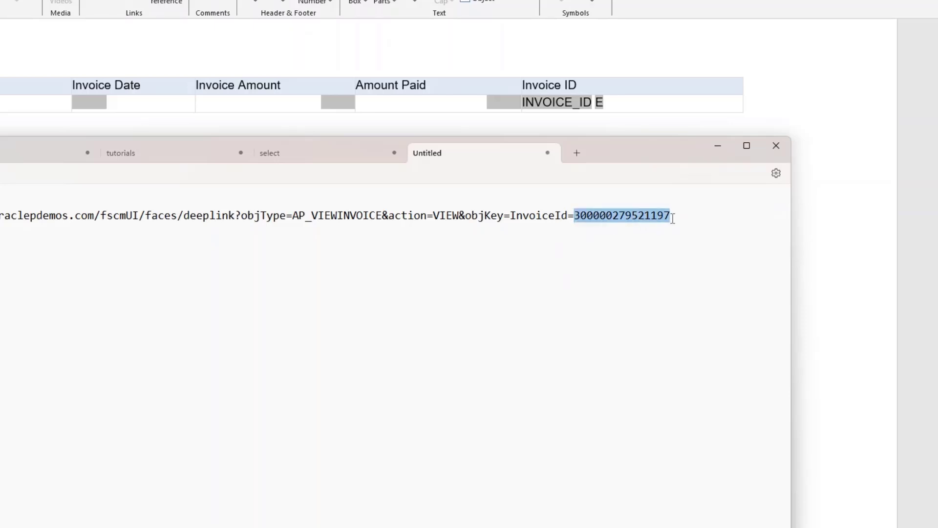
type("{")
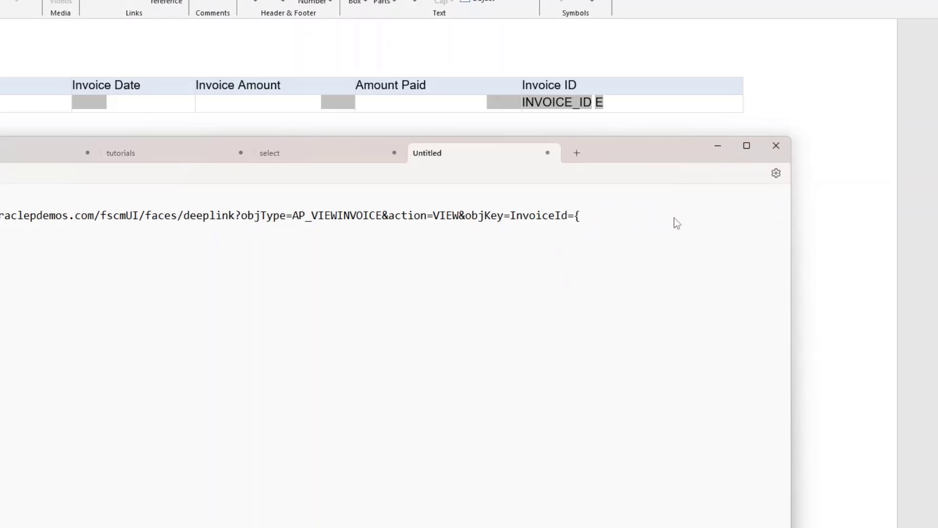
type("INVOICE_ID}")
left_click_drag(583, 217, 644, 218)
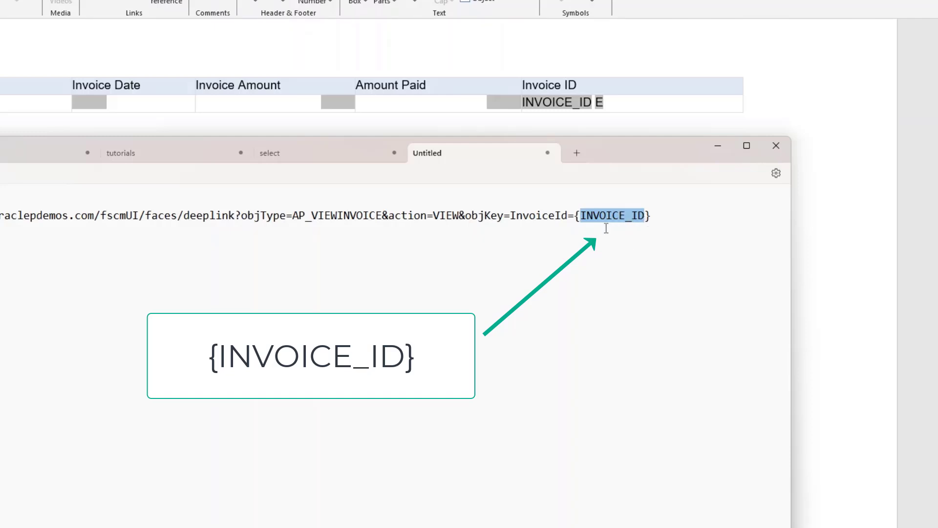
left_click(594, 219)
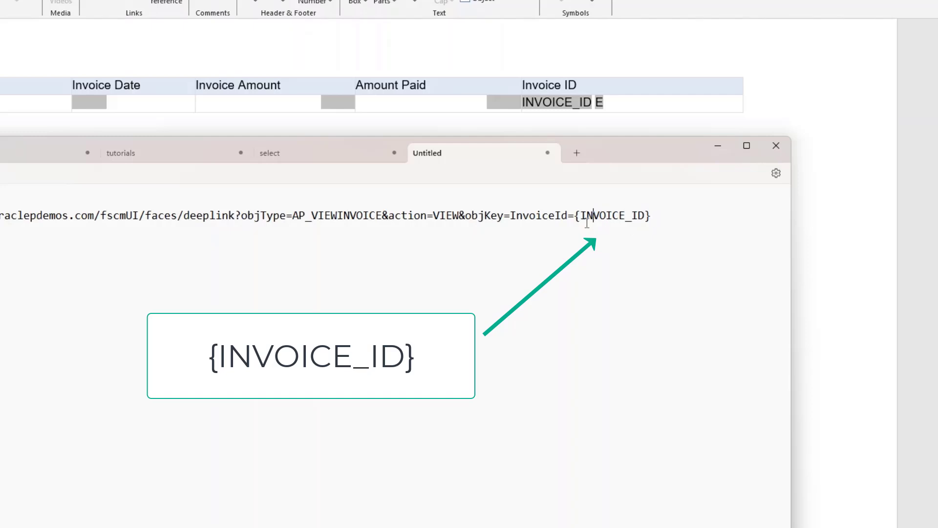
left_click(576, 219)
left_click_drag(665, 219, 1, 222)
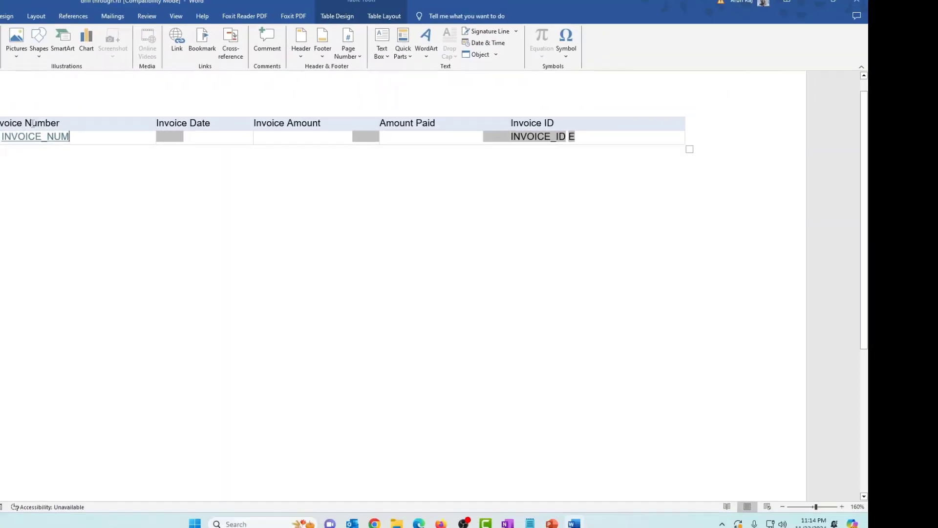
Repoint the INVOICE_NUM hyperlink to the pasted deep-link URL ending InvoiceId={INVOICE_ID}, then go back to the browser.
right_click(73, 151)
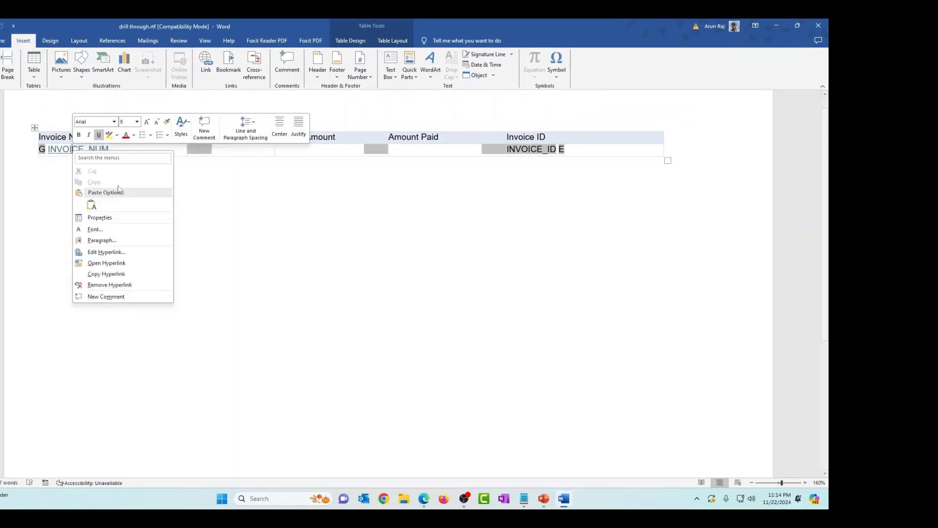
left_click(117, 252)
key("ctrl+v")
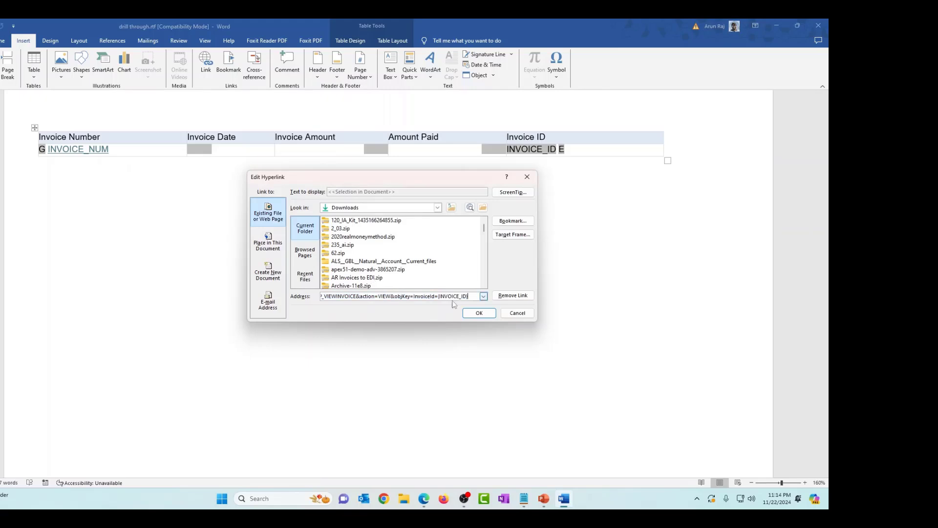
left_click(478, 314)
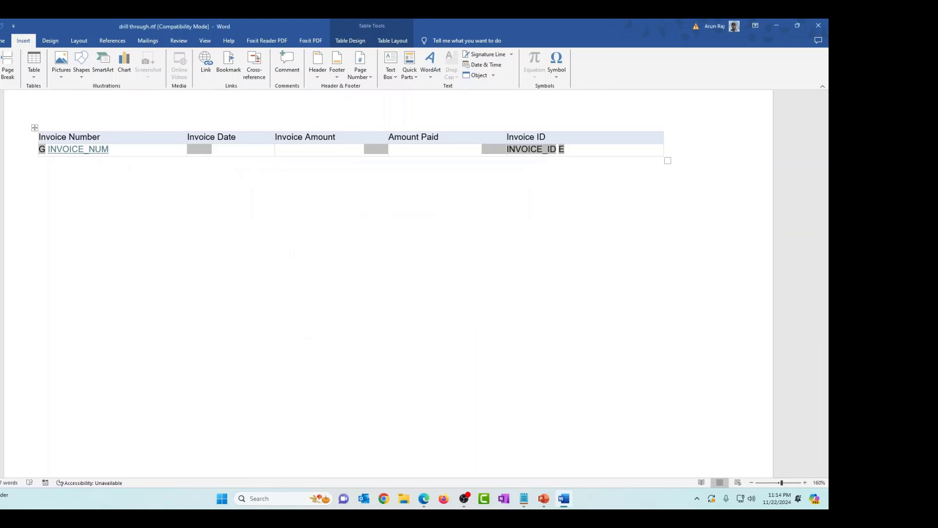
left_click(776, 25)
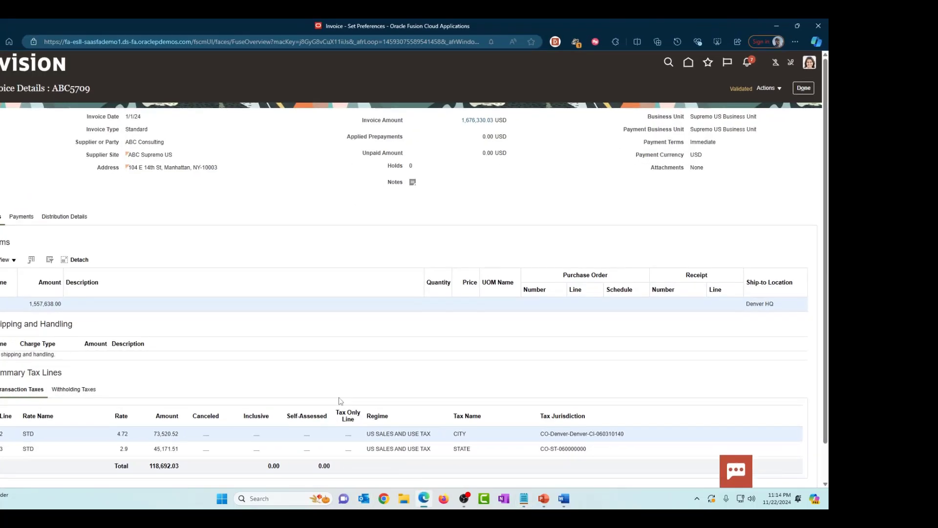
left_click(424, 499)
Edit the BI Deep Link Report and choose drill through.rtf as the layout's new template file.
left_click(27, 93)
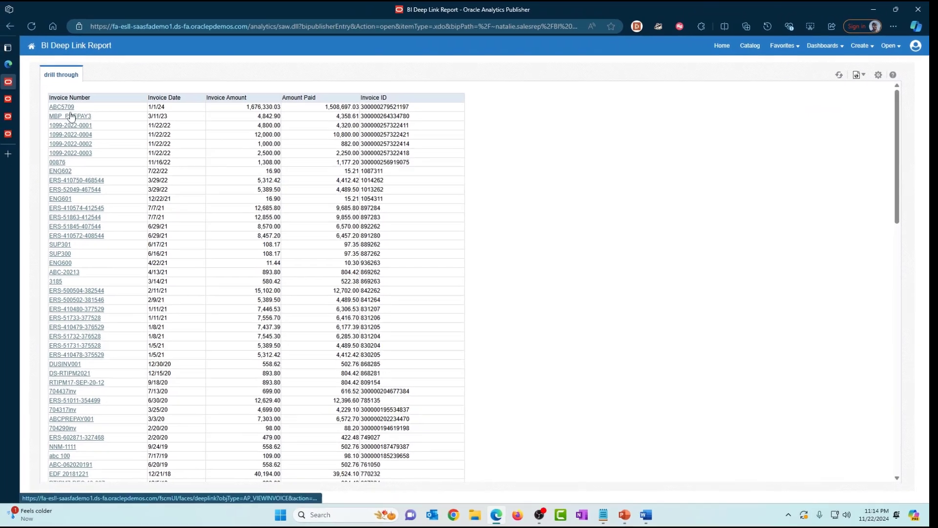
left_click(887, 74)
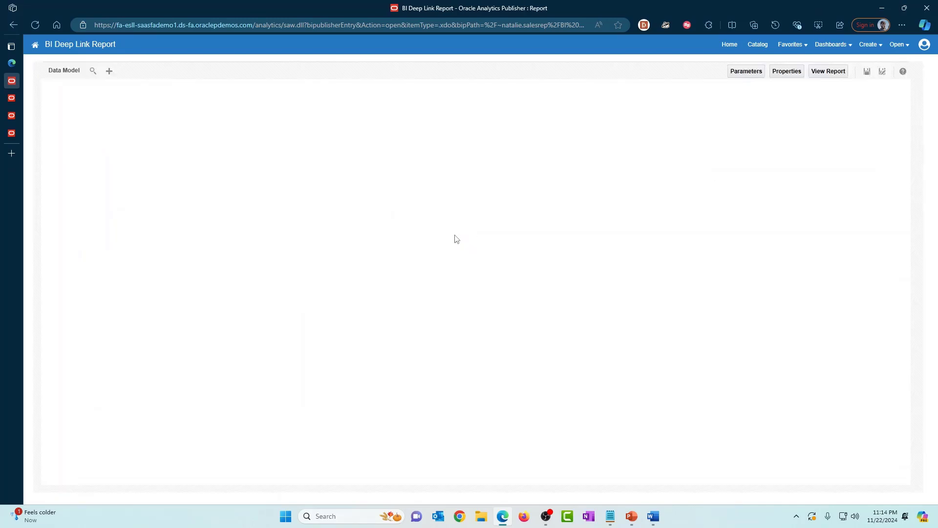
left_click(100, 207)
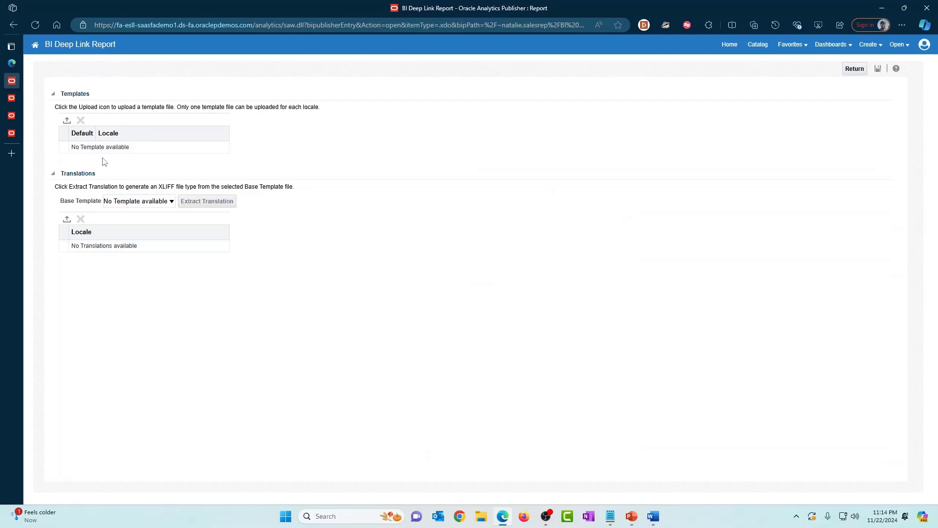
left_click(67, 132)
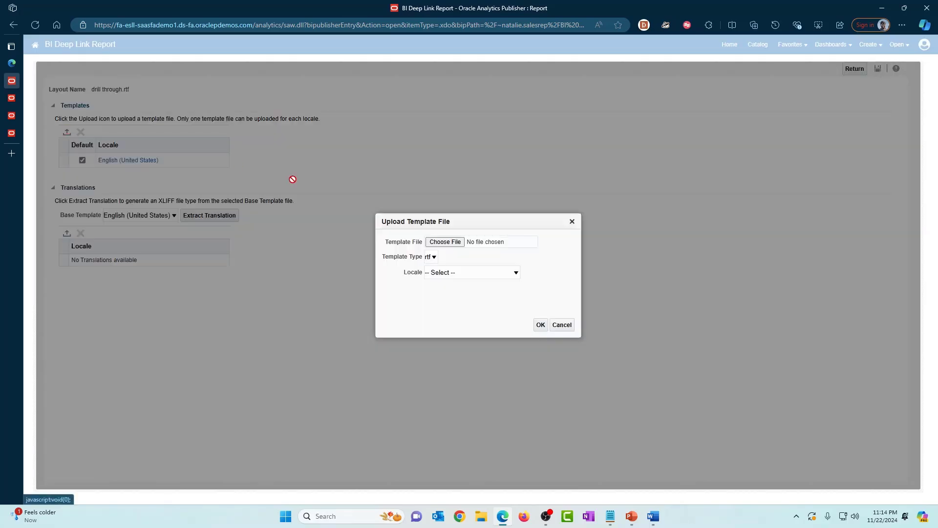
left_click(444, 241)
double_click(107, 92)
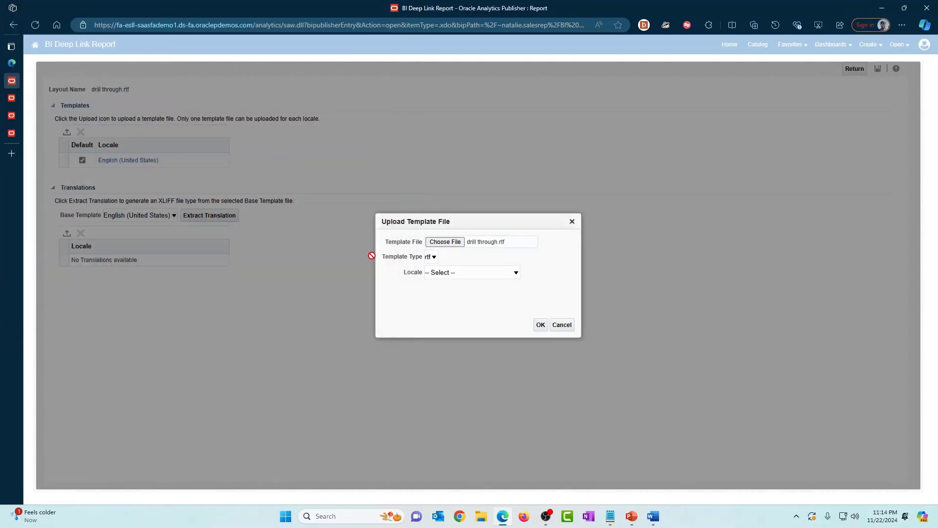
Upload it with locale English (United States), overwriting the existing template, and save the report.
left_click(442, 272)
left_click(469, 293)
left_click(490, 277)
scroll(470, 196, "down", 3)
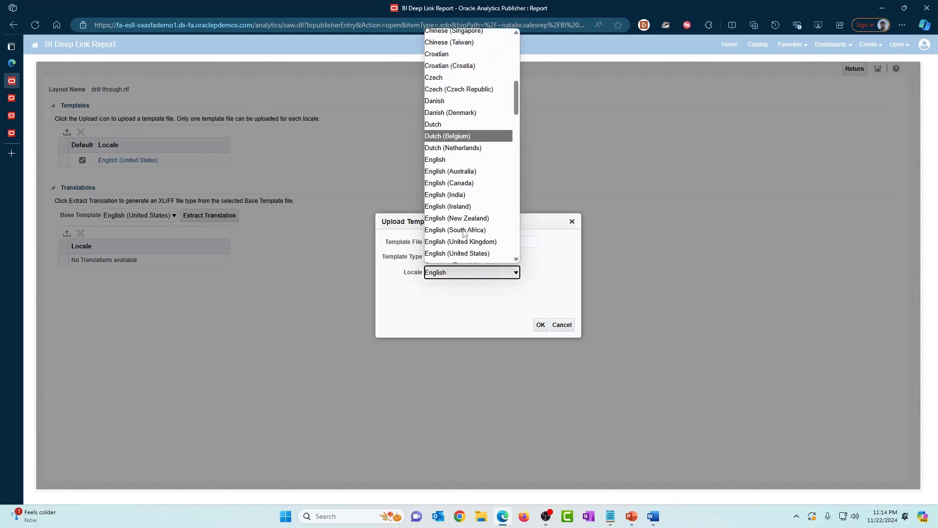
left_click(468, 249)
left_click(541, 324)
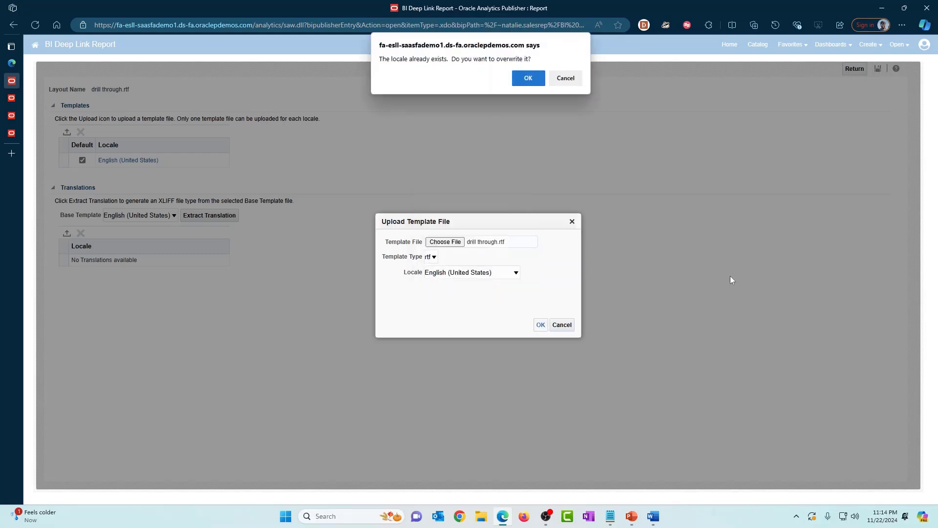
left_click(545, 78)
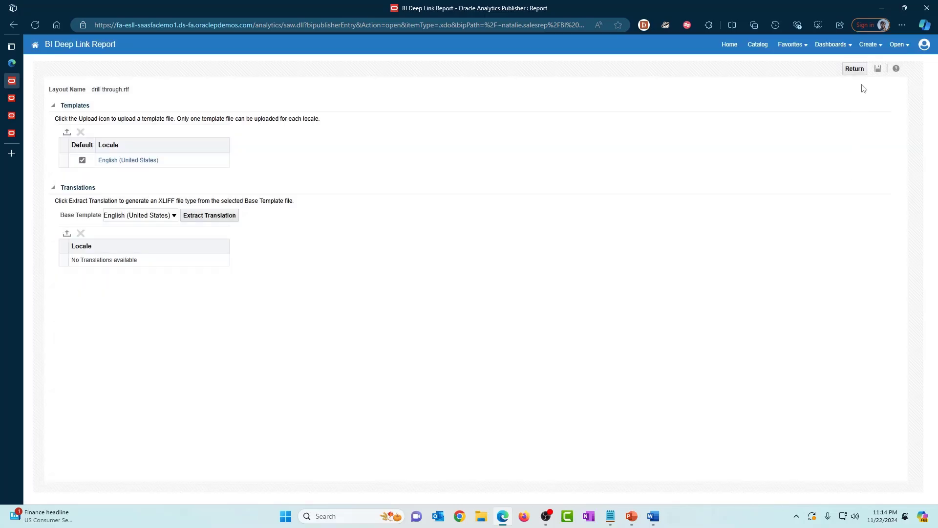
left_click(878, 69)
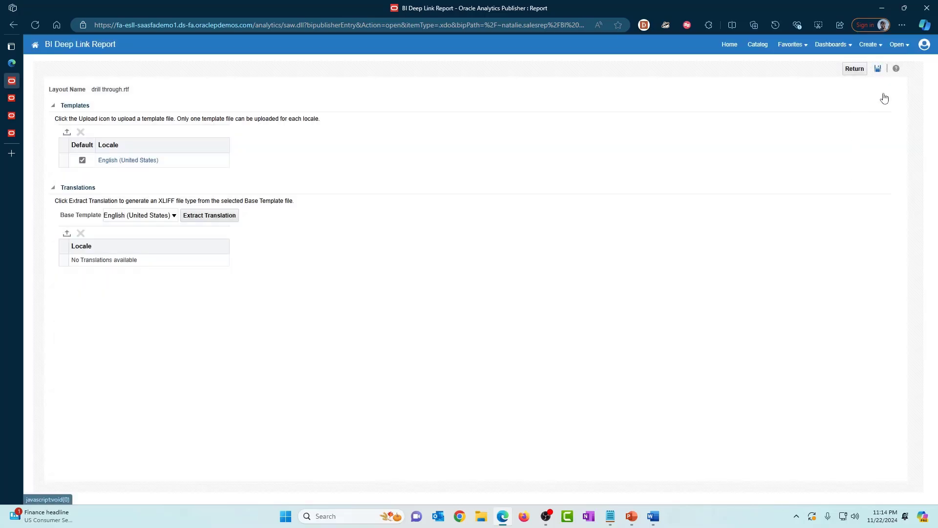
left_click(854, 68)
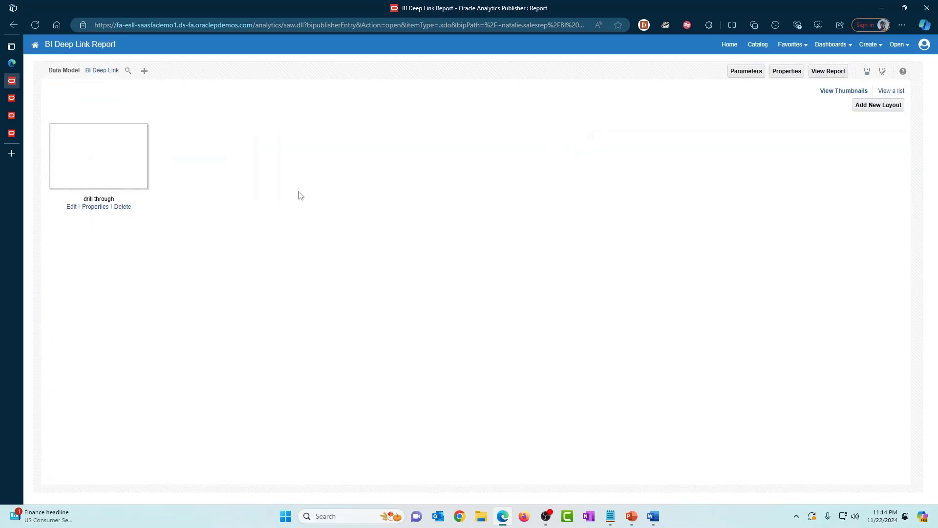
View the report, follow an Invoice Number link to its Fusion Invoice Details page, and return to the report.
left_click(833, 73)
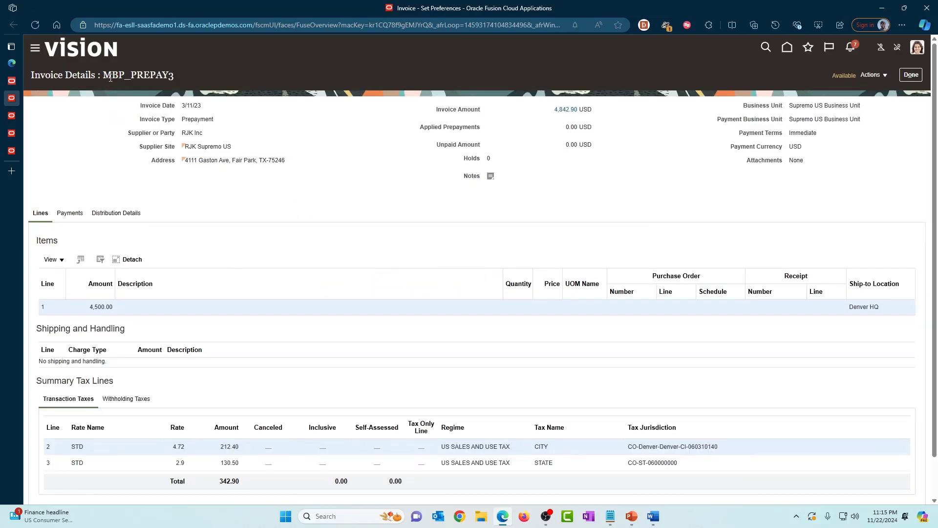
left_click(12, 81)
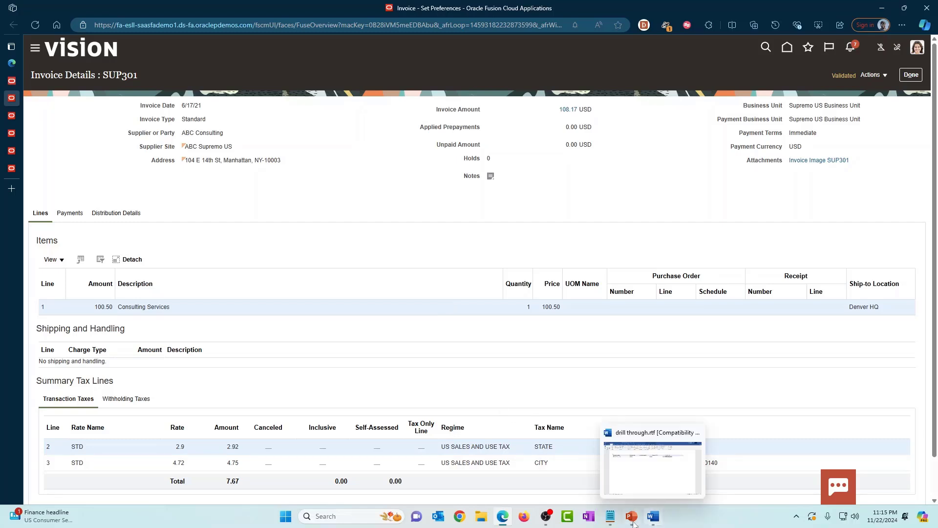
Bring the Notepad deep-link URL forward and highlight the INVOICE_ID placeholder inside its braces.
left_click(610, 516)
left_click(660, 232)
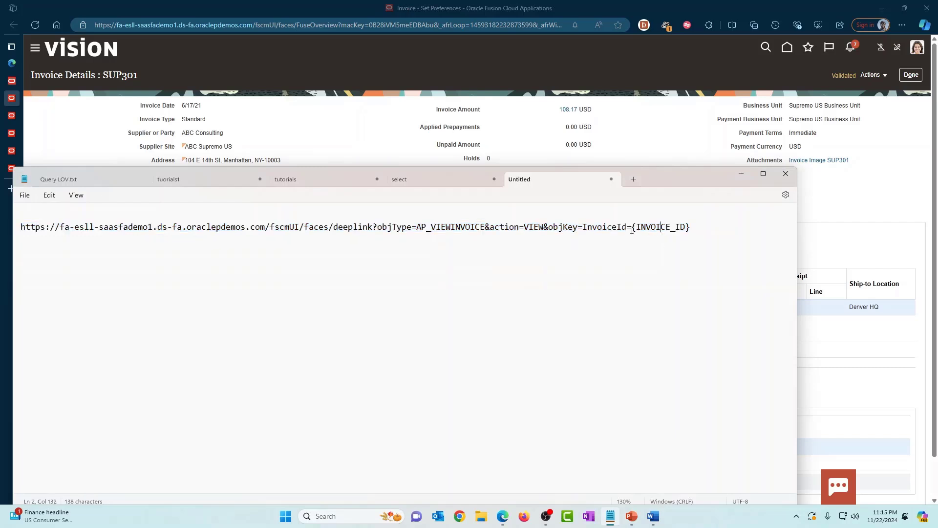
left_click_drag(634, 229, 693, 236)
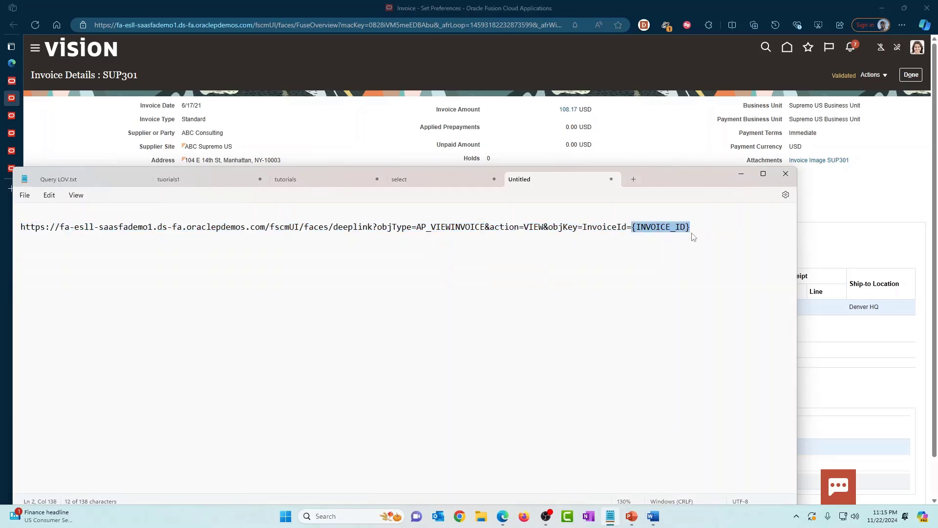
left_click(656, 241)
left_click_drag(637, 229, 687, 235)
left_click(264, 227)
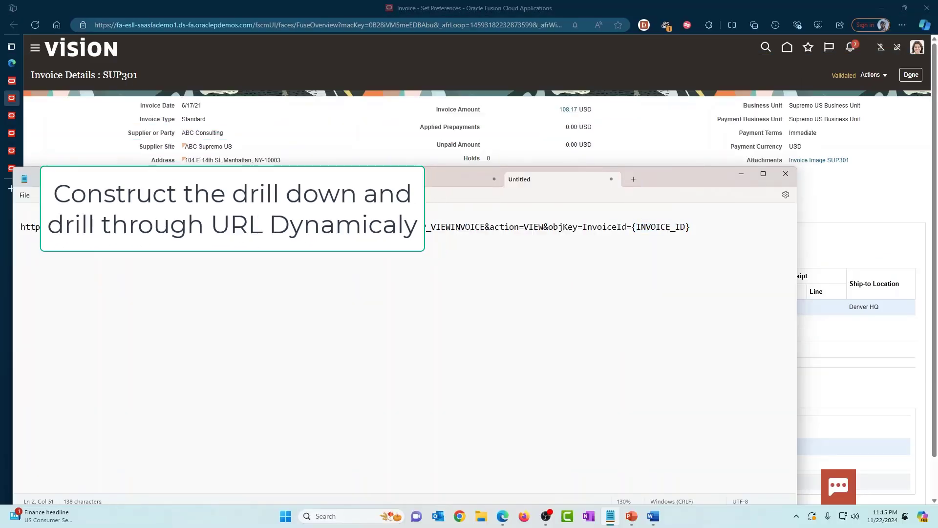
left_click_drag(265, 226, 20, 229)
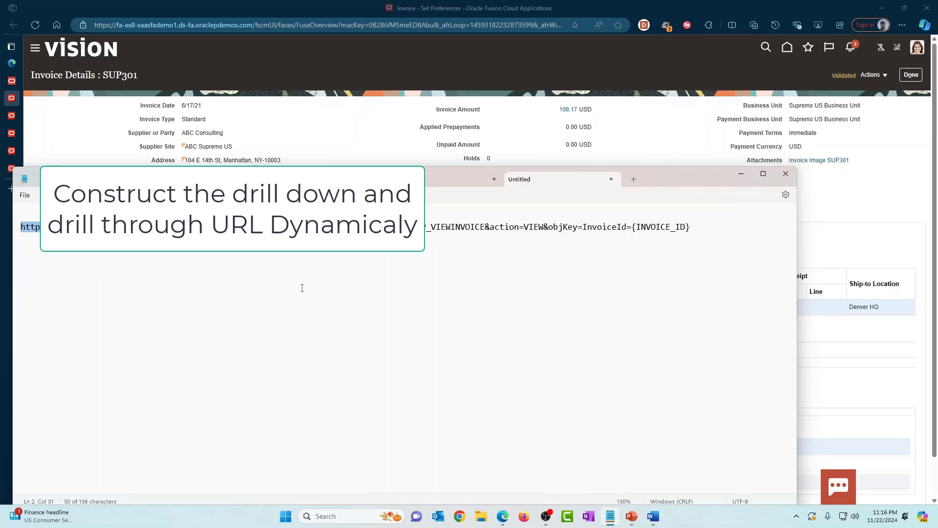